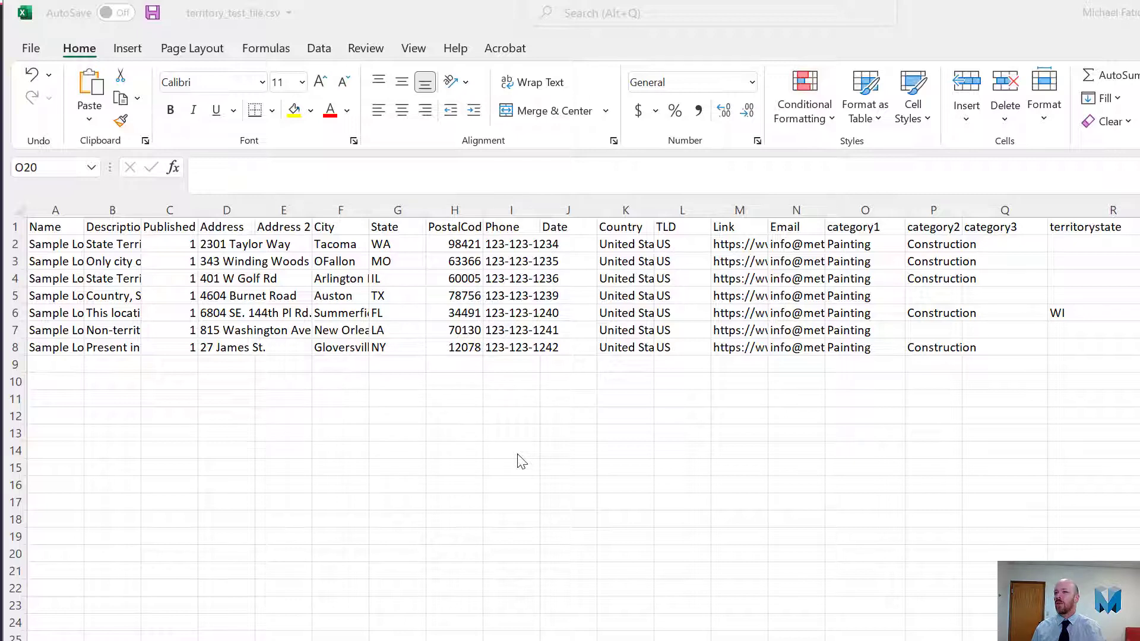
# - Widen the Name column so the full location names fit
pyautogui.click(868, 245)
pyautogui.click(944, 245)
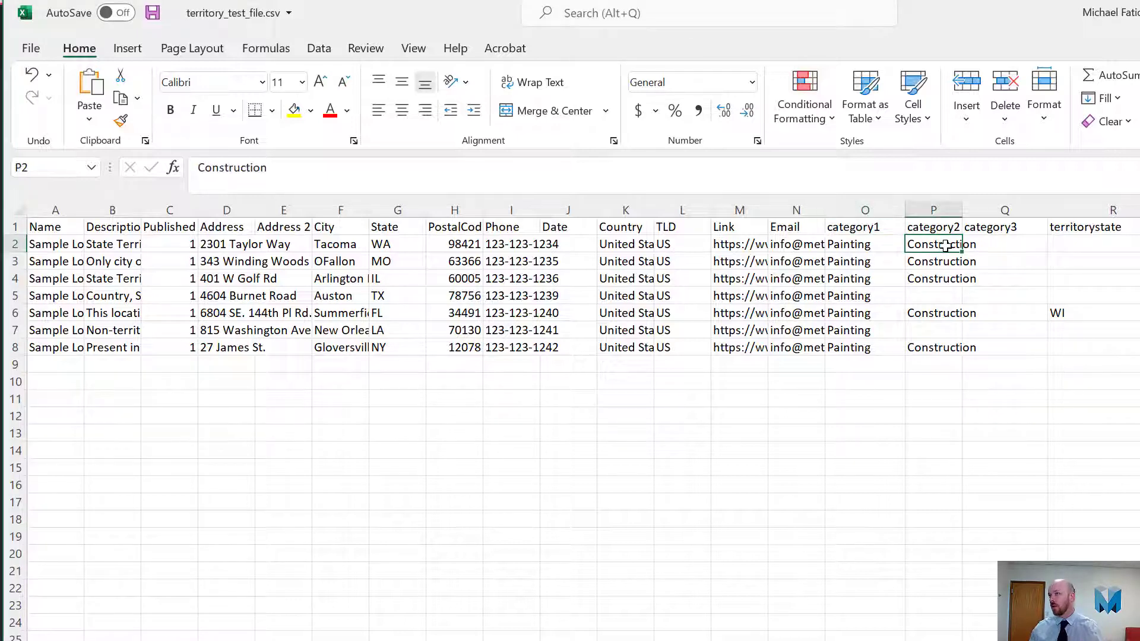
pyautogui.click(926, 226)
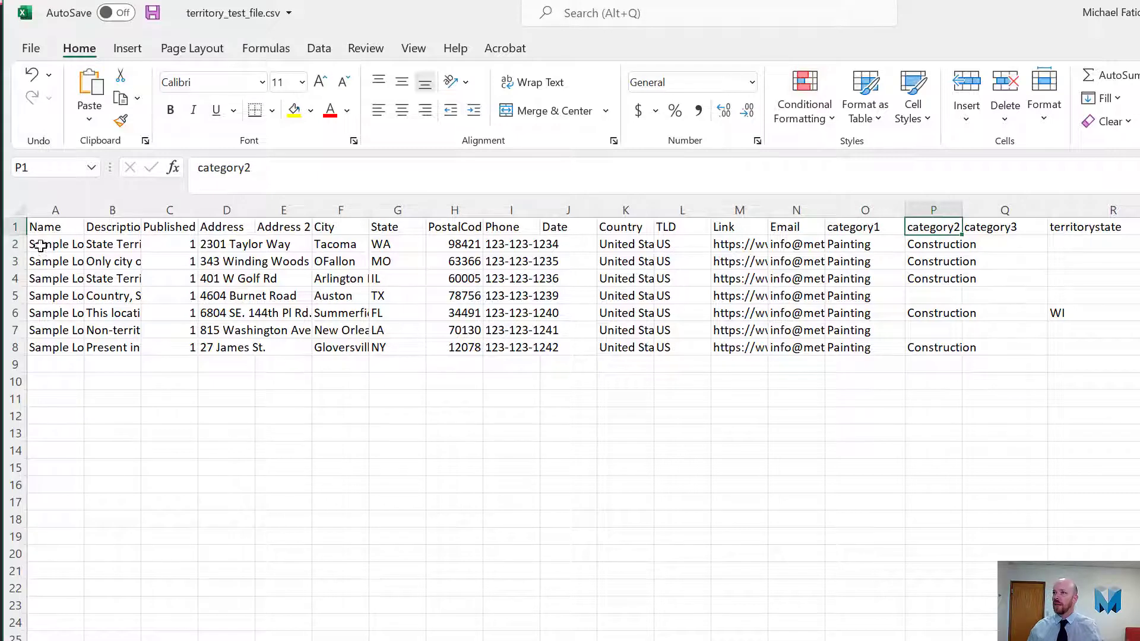
pyautogui.click(15, 244)
pyautogui.moveTo(84, 216); pyautogui.dragTo(148, 217)
# - Examine the category1 and category2 entries for Sample Location 1 and Sample Location 4
pyautogui.click(935, 245)
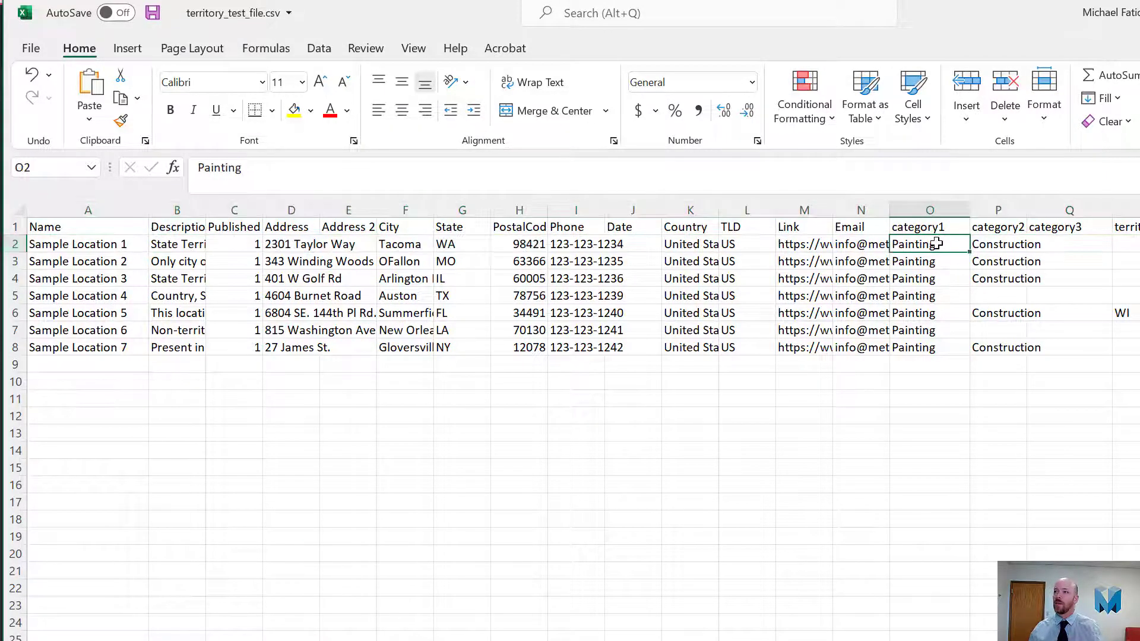
pyautogui.click(991, 242)
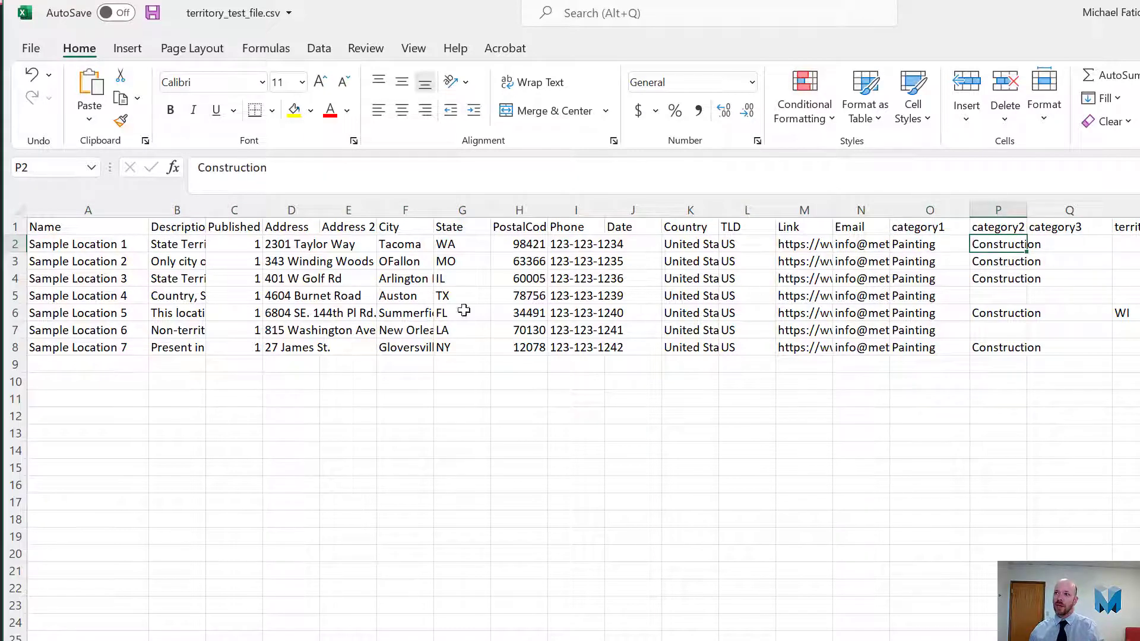
pyautogui.click(11, 294)
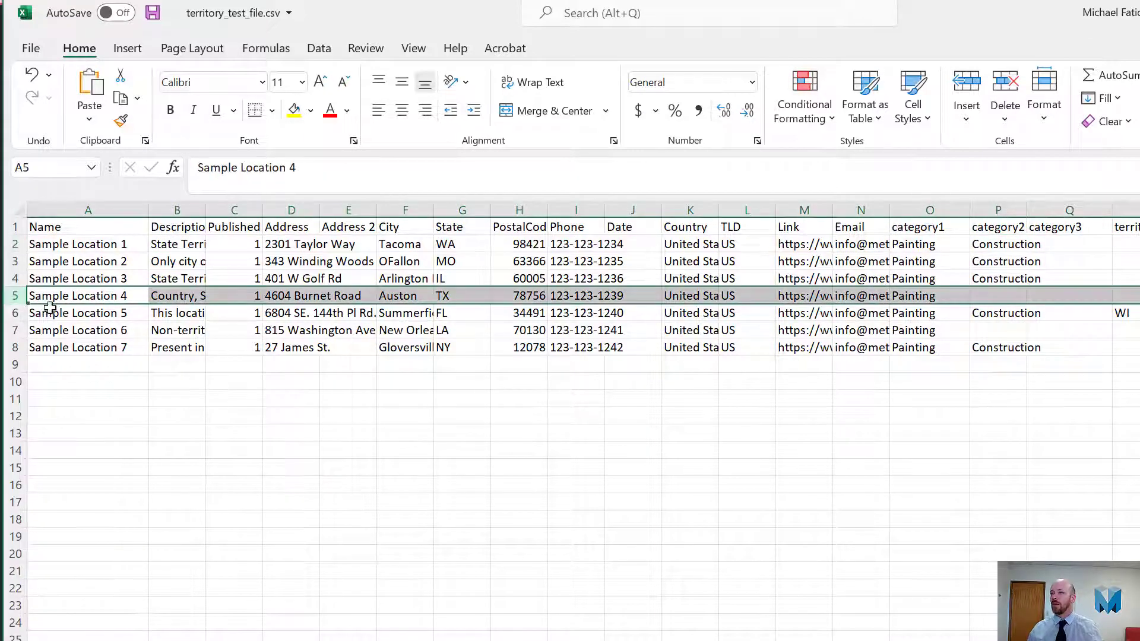
pyautogui.click(924, 297)
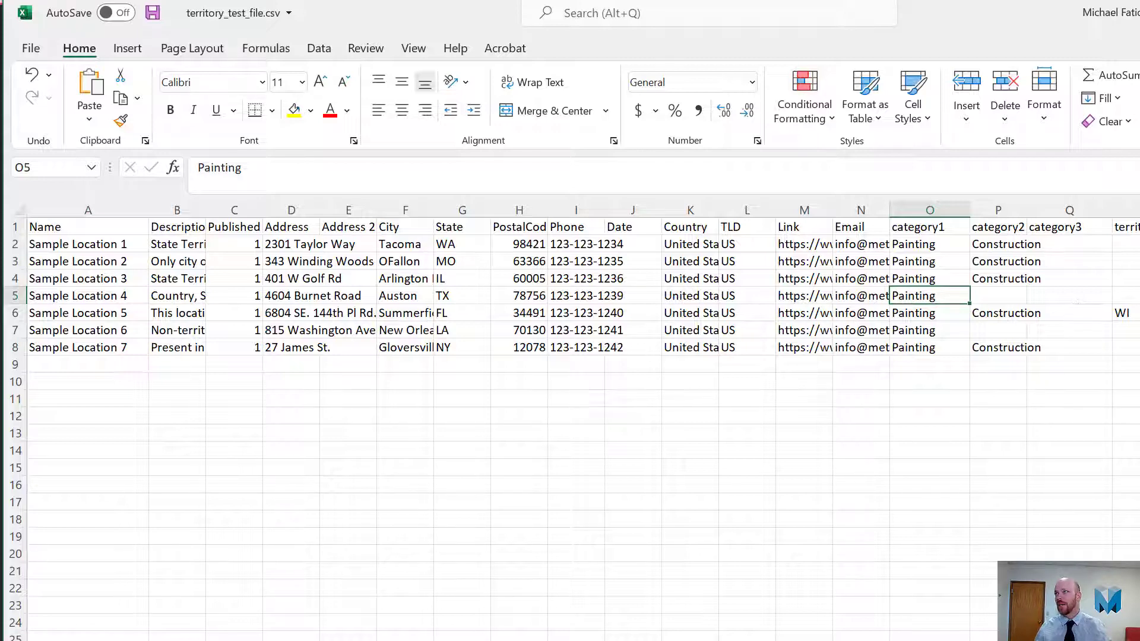
# - Fit the window to the screen and examine the territorystate, territorystate[Painting] and territorystate[Construction] entries for Sample Locations 1, 3 and 5
pyautogui.moveTo(1139, 323); pyautogui.dragTo(1139, 323)
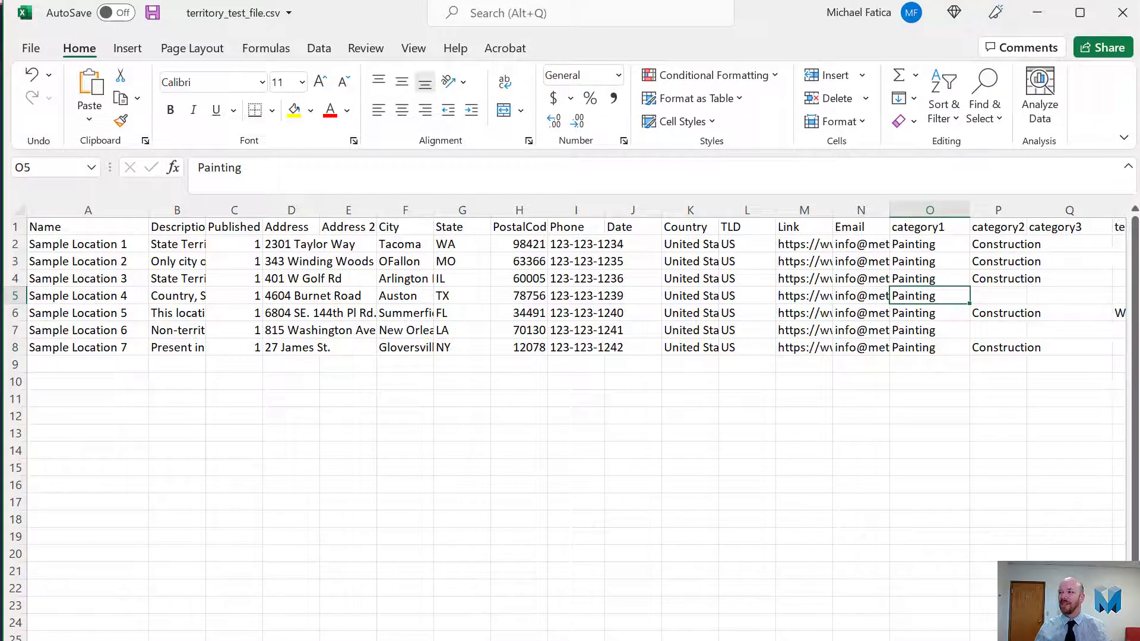
pyautogui.click(17, 246)
pyautogui.hscroll(6, 576, 415)
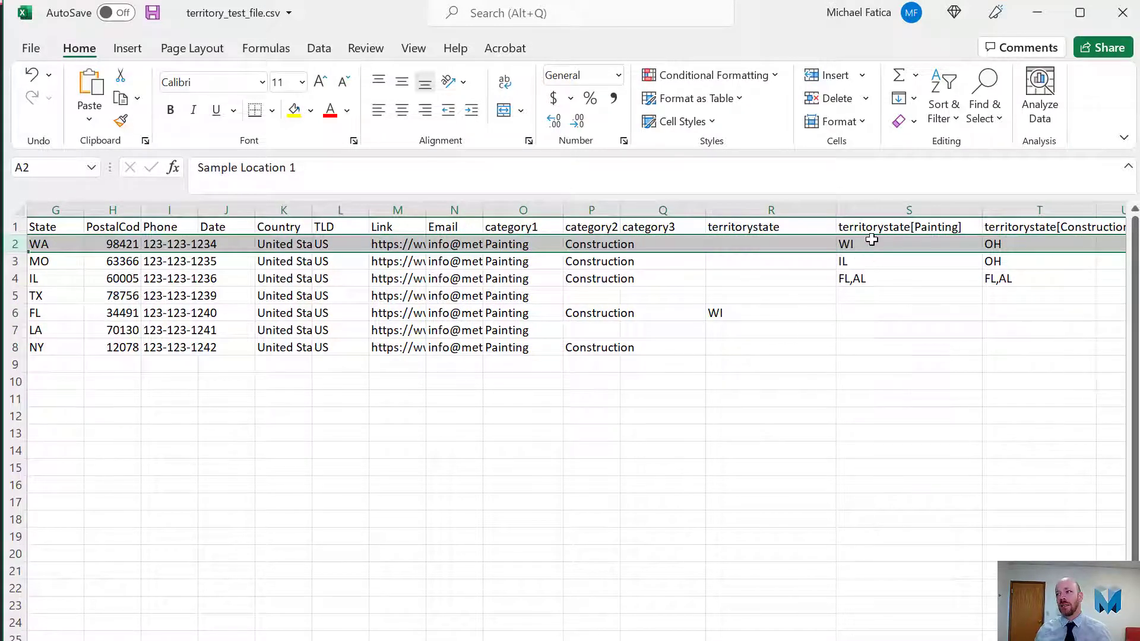
pyautogui.click(999, 242)
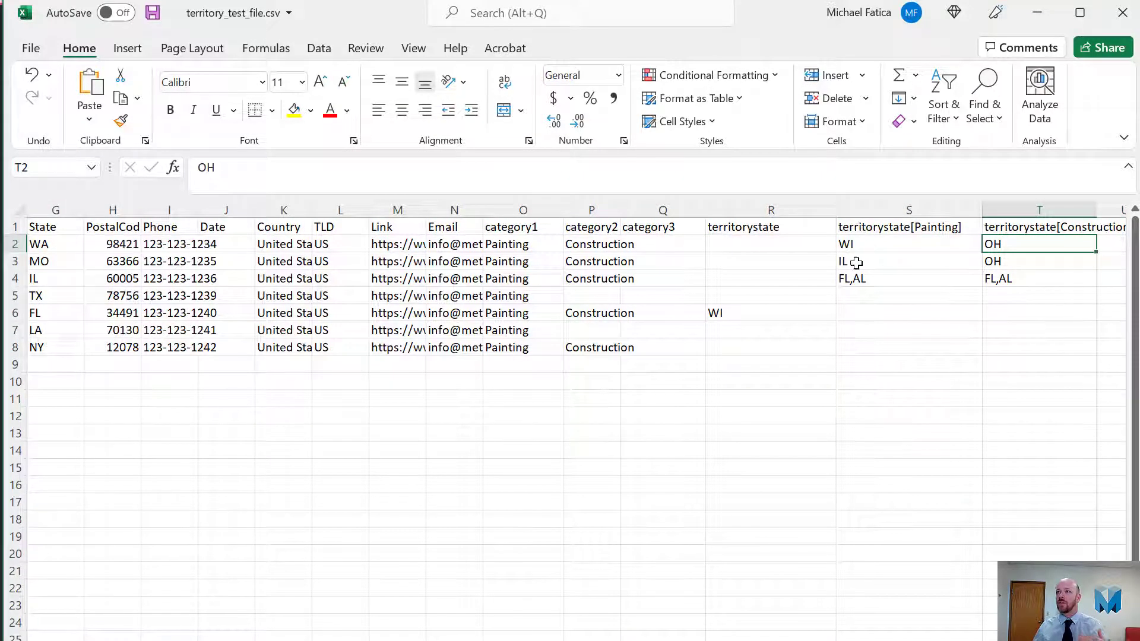
pyautogui.click(12, 277)
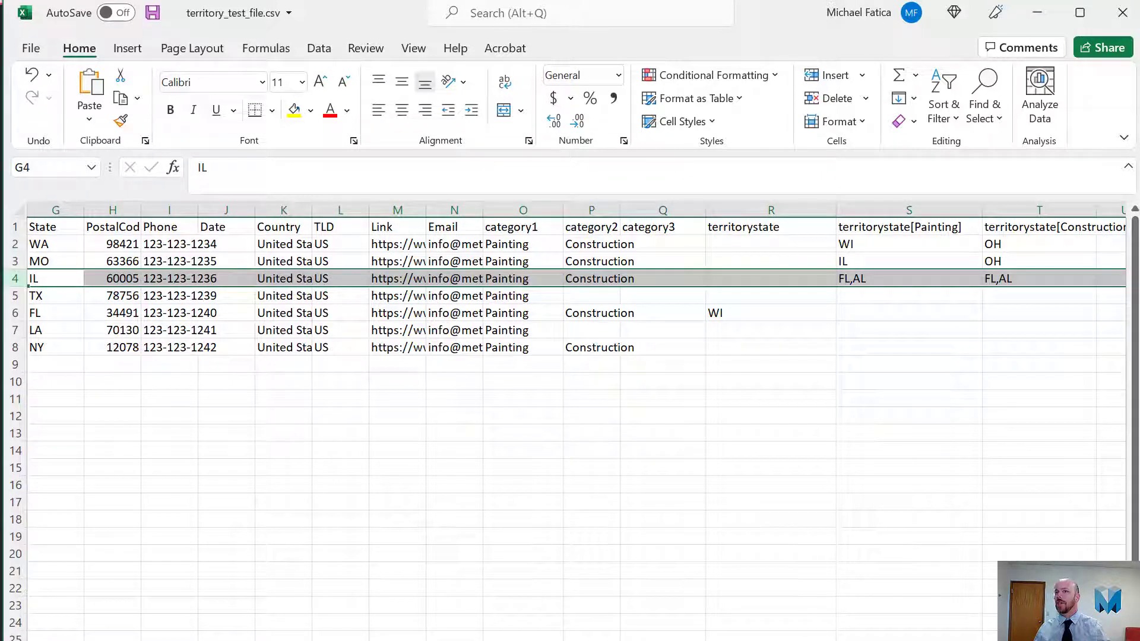
pyautogui.click(895, 273)
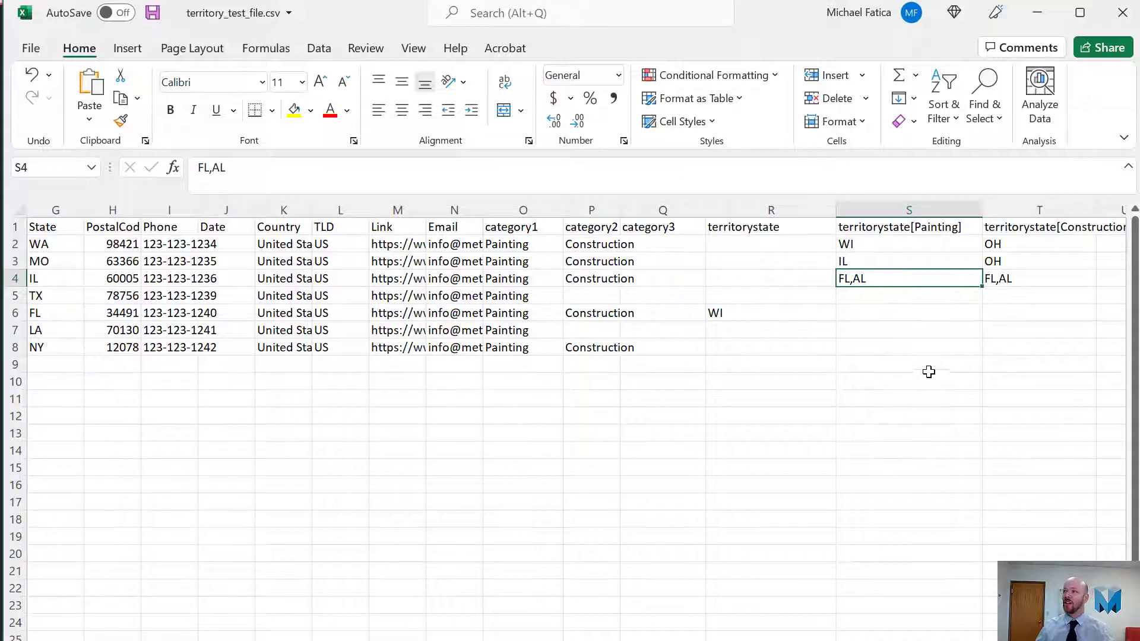
pyautogui.click(1019, 297)
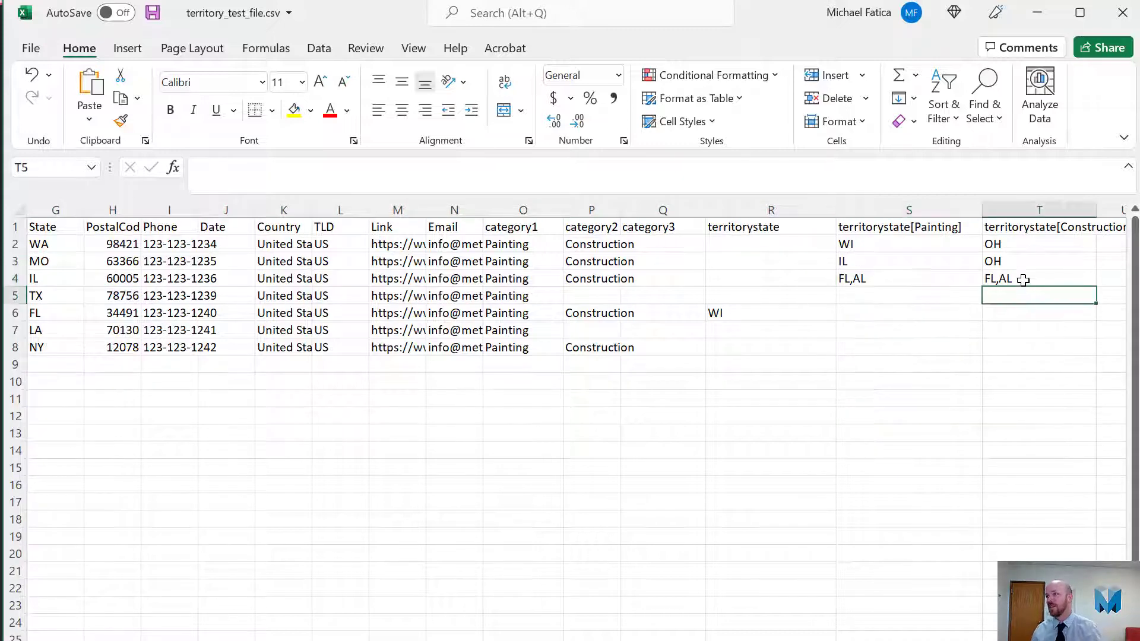
pyautogui.click(1021, 280)
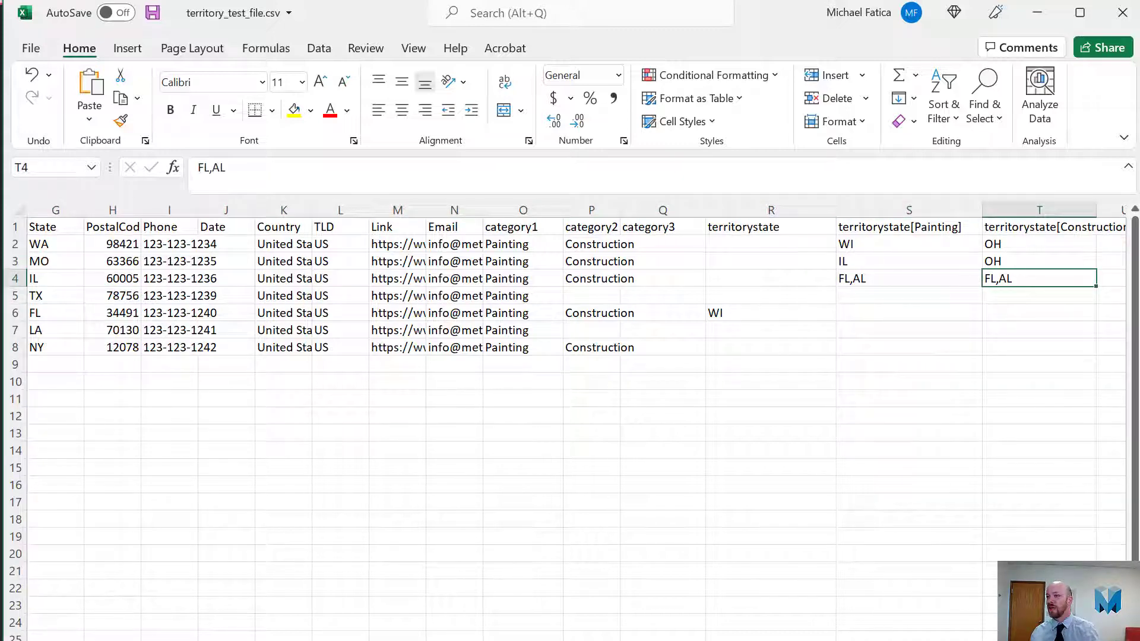
pyautogui.click(720, 312)
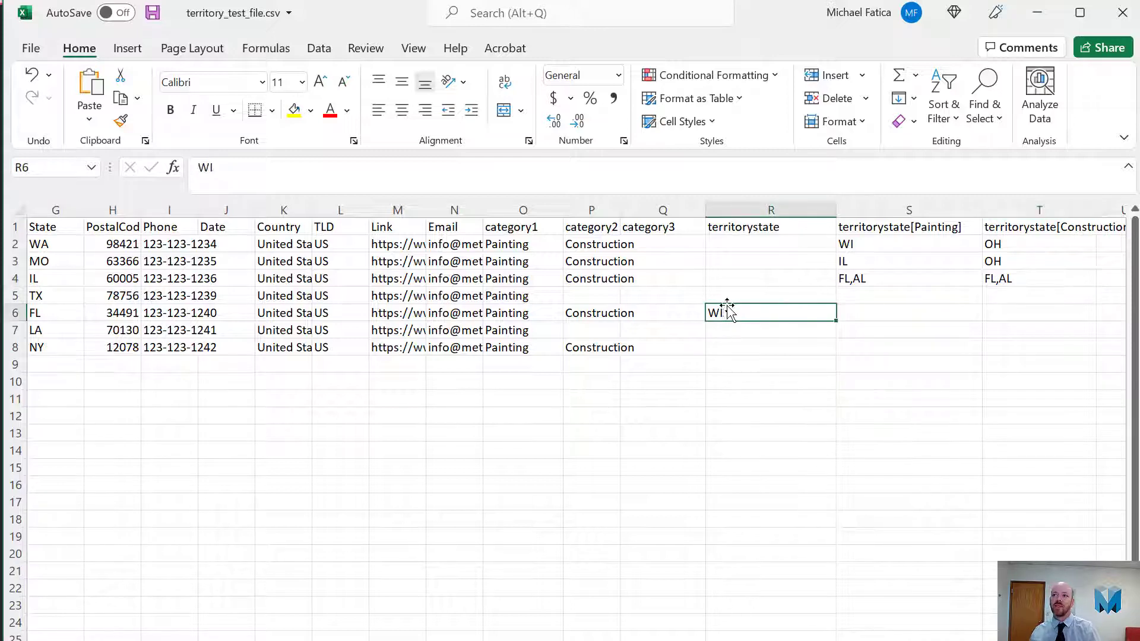
pyautogui.click(513, 554)
pyautogui.click(288, 280)
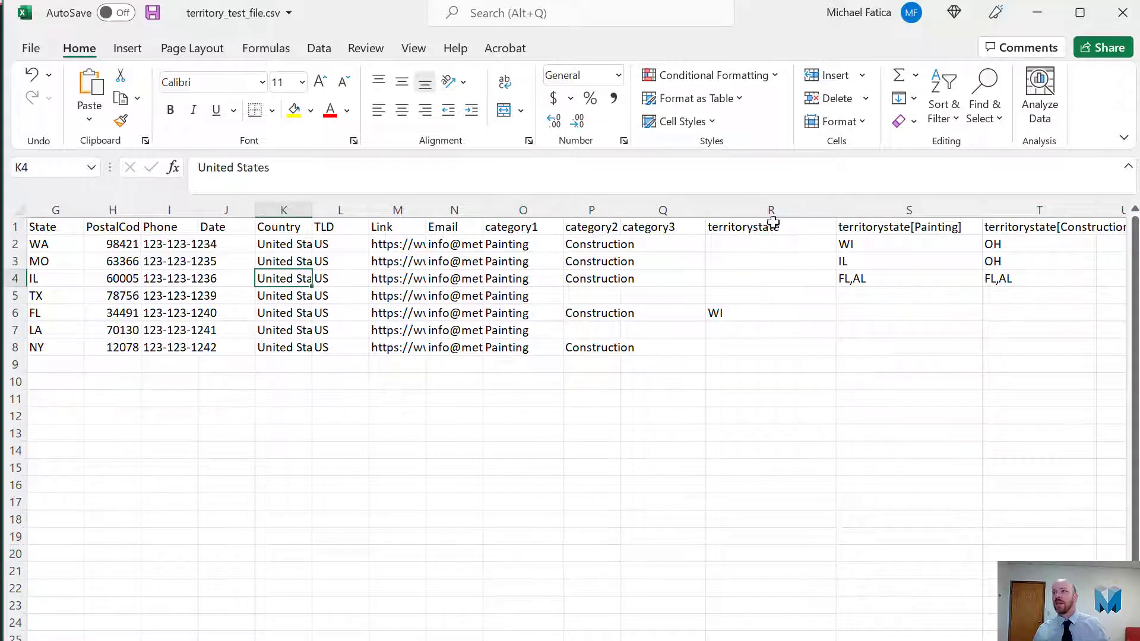
# - Save the CSV file, switch to MetaLocator and start a locations import with CSV upload as the data source
pyautogui.hotkey('ctrl', 's')
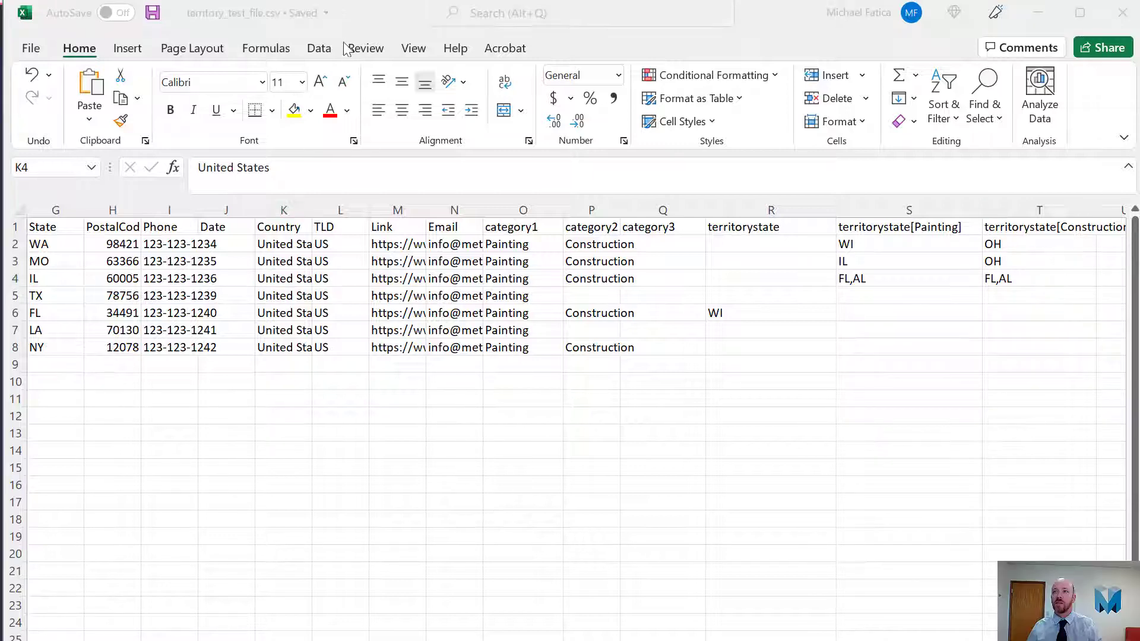
pyautogui.click(416, 12)
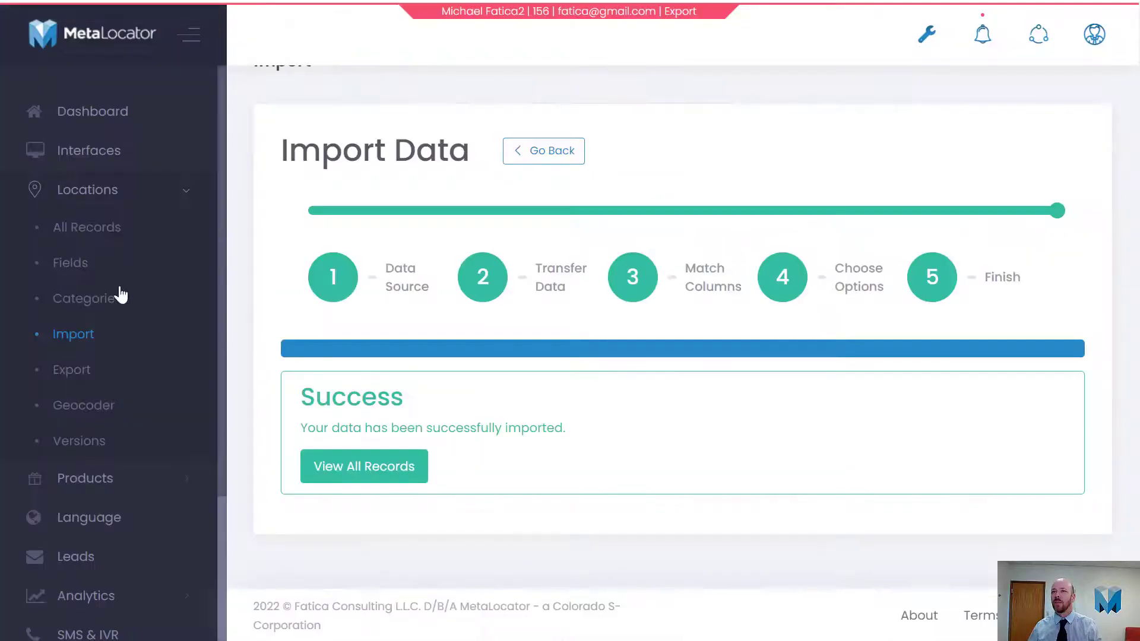
pyautogui.click(417, 480)
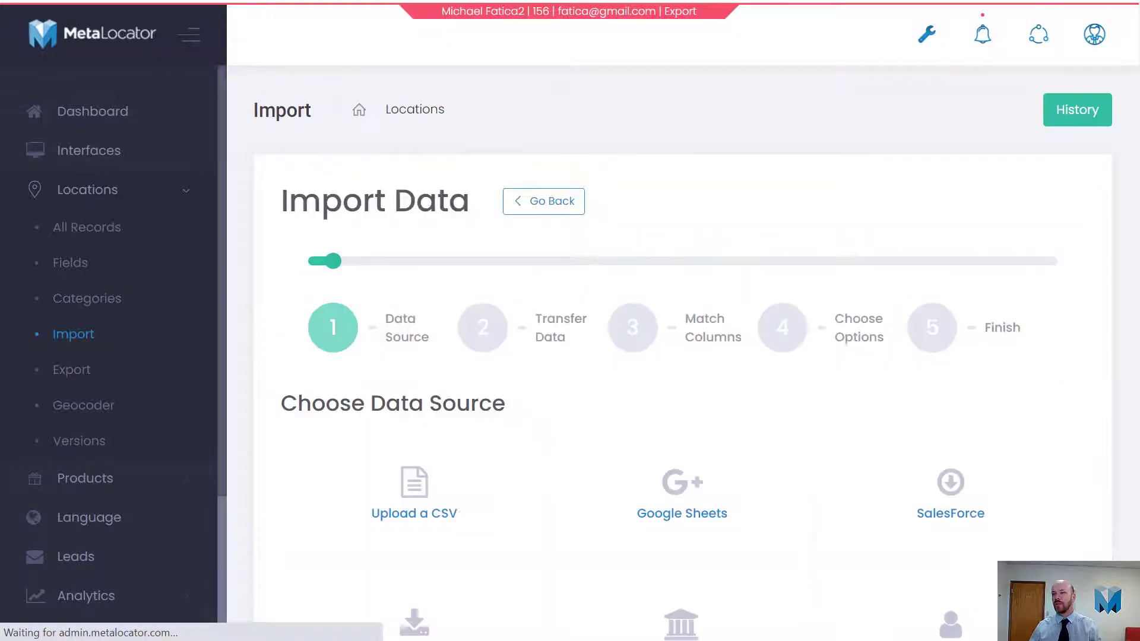
pyautogui.click(444, 512)
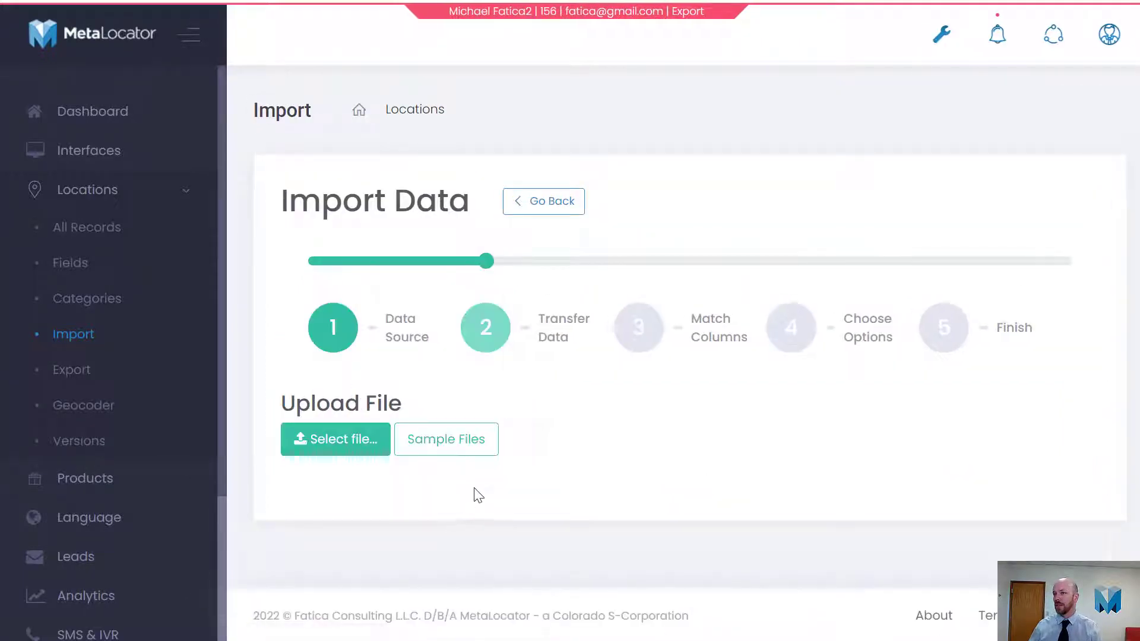
# - Upload territory_test_file.csv as the import's data file
pyautogui.click(370, 450)
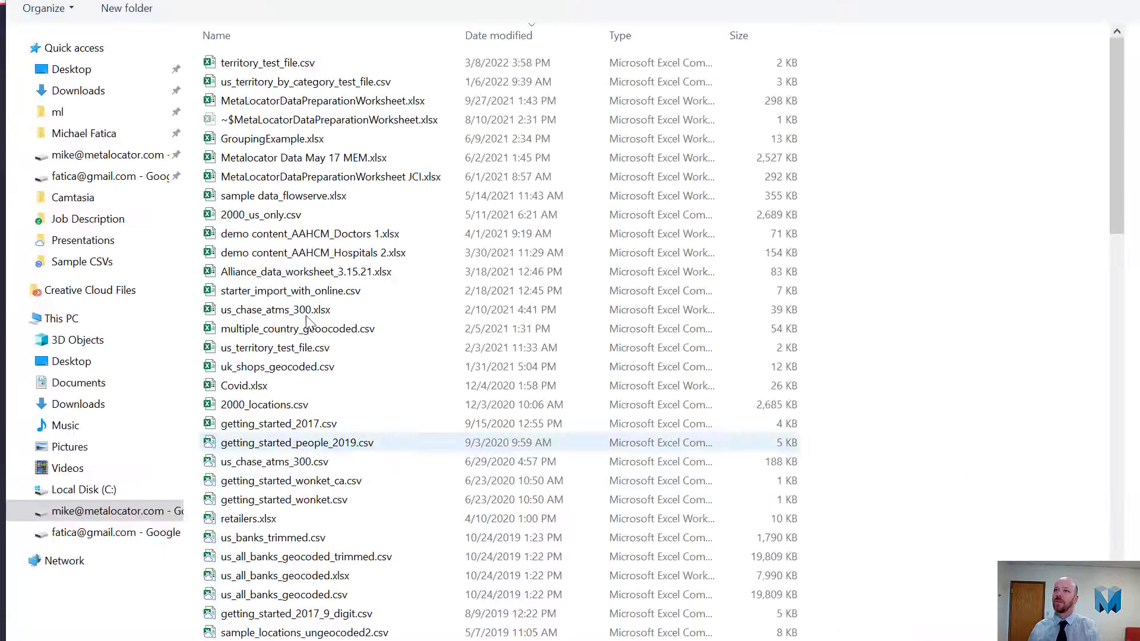
pyautogui.click(301, 65)
pyautogui.doubleClick(299, 64)
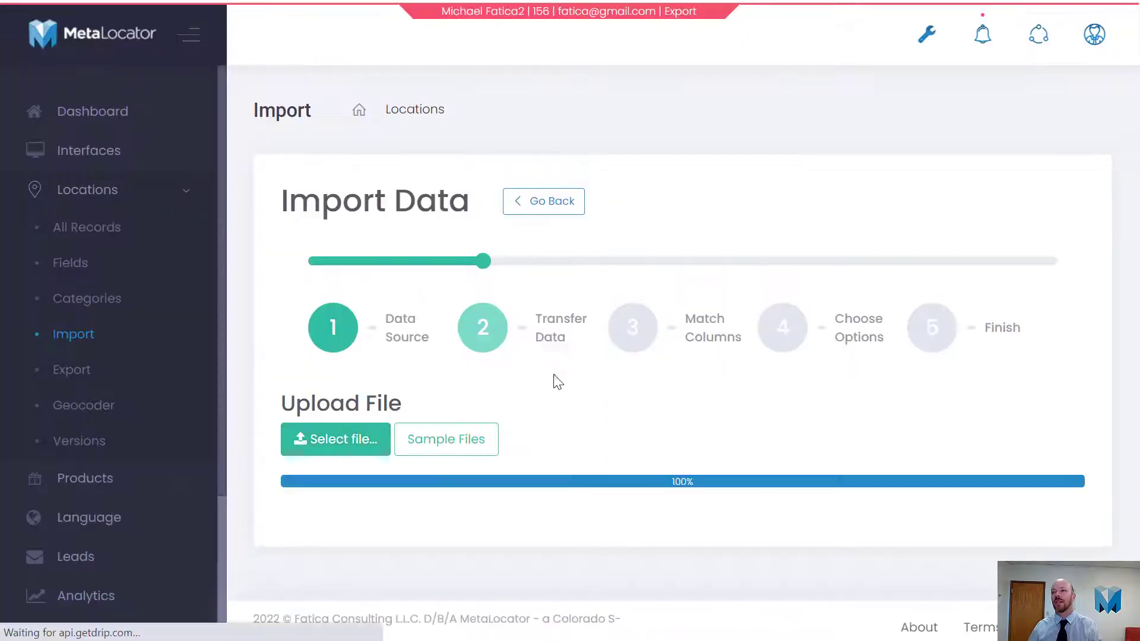
# - Examine how the import matches the territorystate, territorystate[Painting] and territorystate[Construction] columns
pyautogui.scroll(-5, 404, 611)
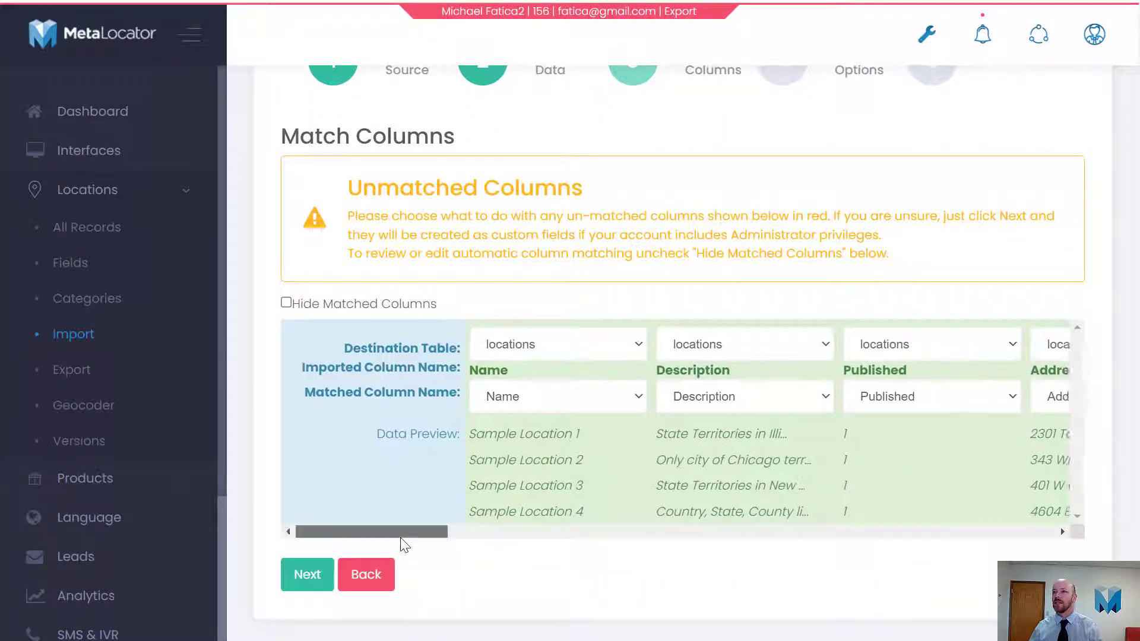
pyautogui.moveTo(399, 532)
pyautogui.mouseDown()
pyautogui.moveTo(673, 507)
pyautogui.moveTo(1049, 504)
pyautogui.mouseUp()
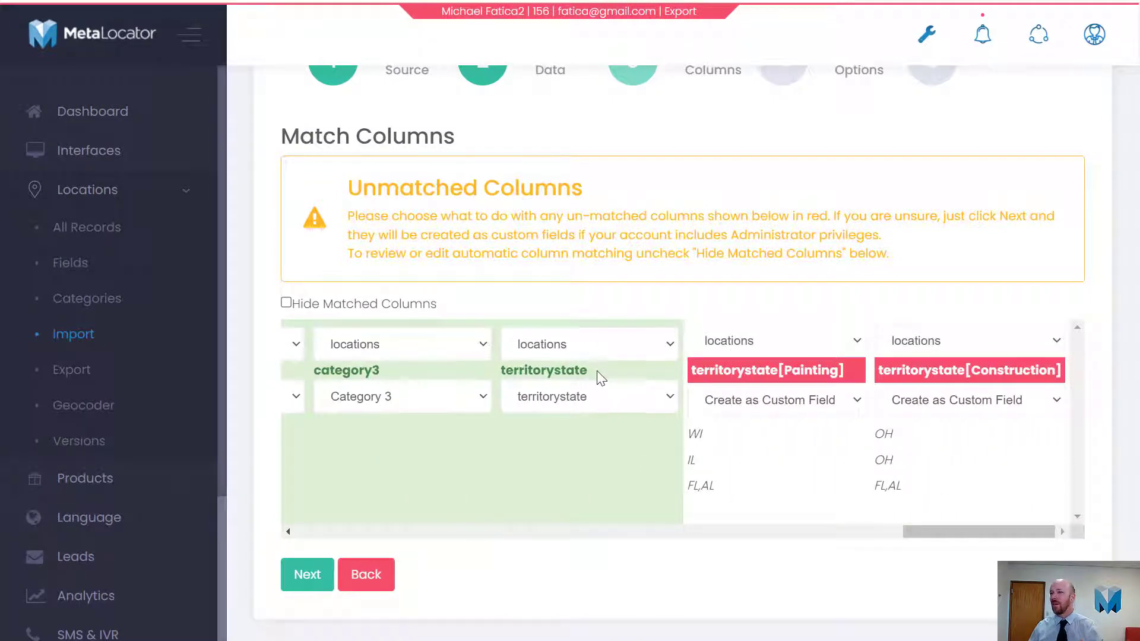
pyautogui.moveTo(598, 374); pyautogui.dragTo(516, 382)
pyautogui.click(503, 383)
pyautogui.moveTo(587, 371); pyautogui.dragTo(518, 380)
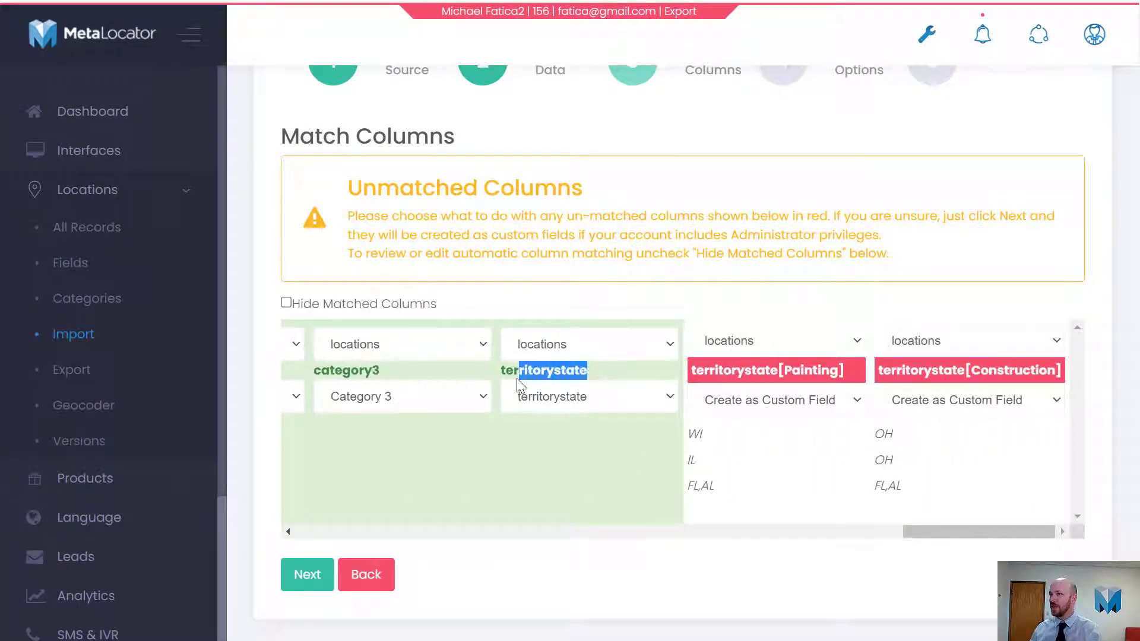
pyautogui.moveTo(773, 373)
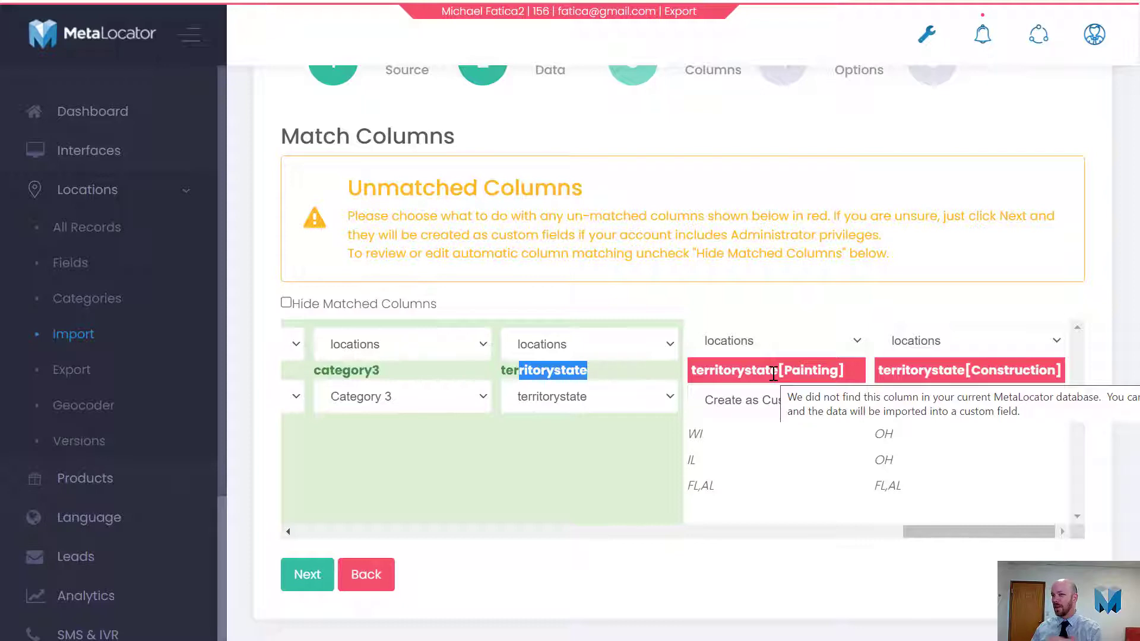
pyautogui.click(839, 309)
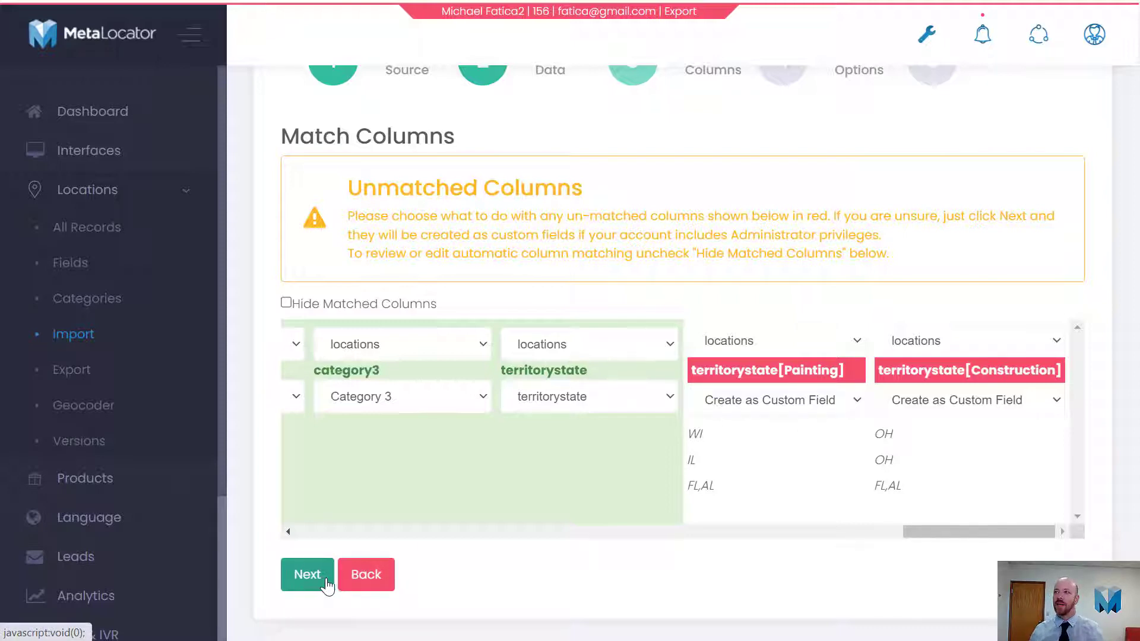
pyautogui.moveTo(591, 373); pyautogui.dragTo(497, 372)
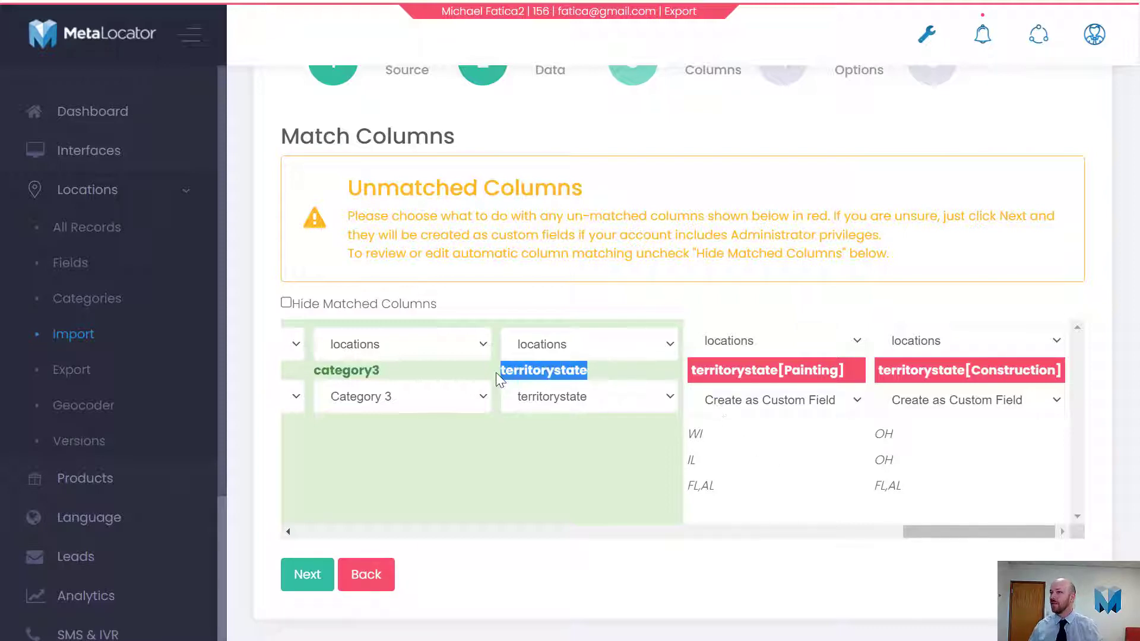
pyautogui.click(503, 374)
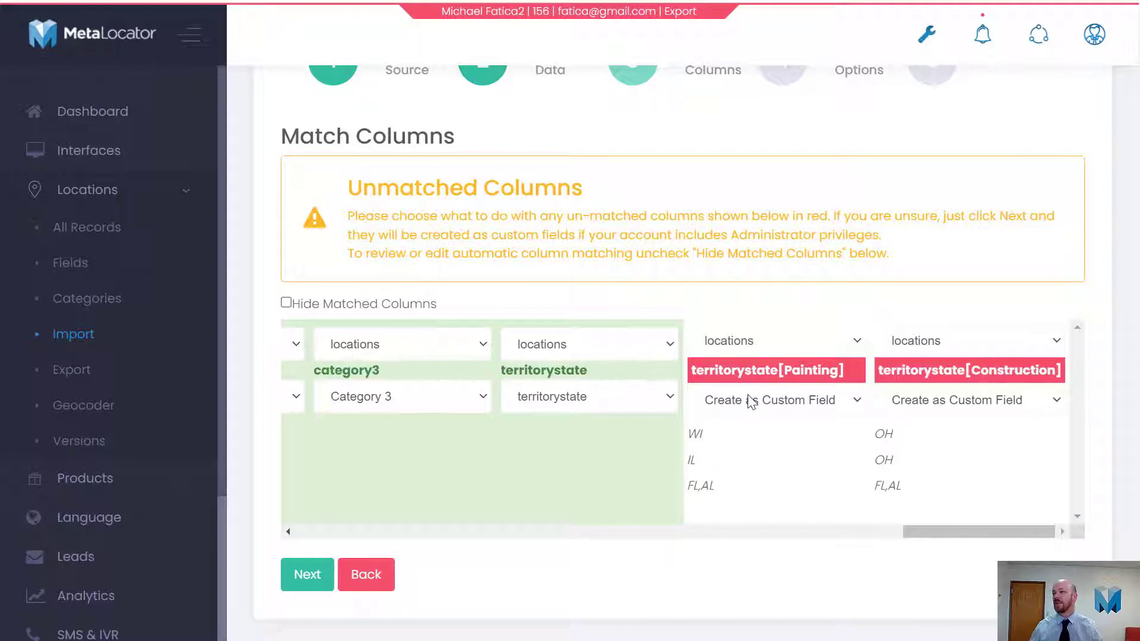
pyautogui.moveTo(780, 371); pyautogui.dragTo(836, 374)
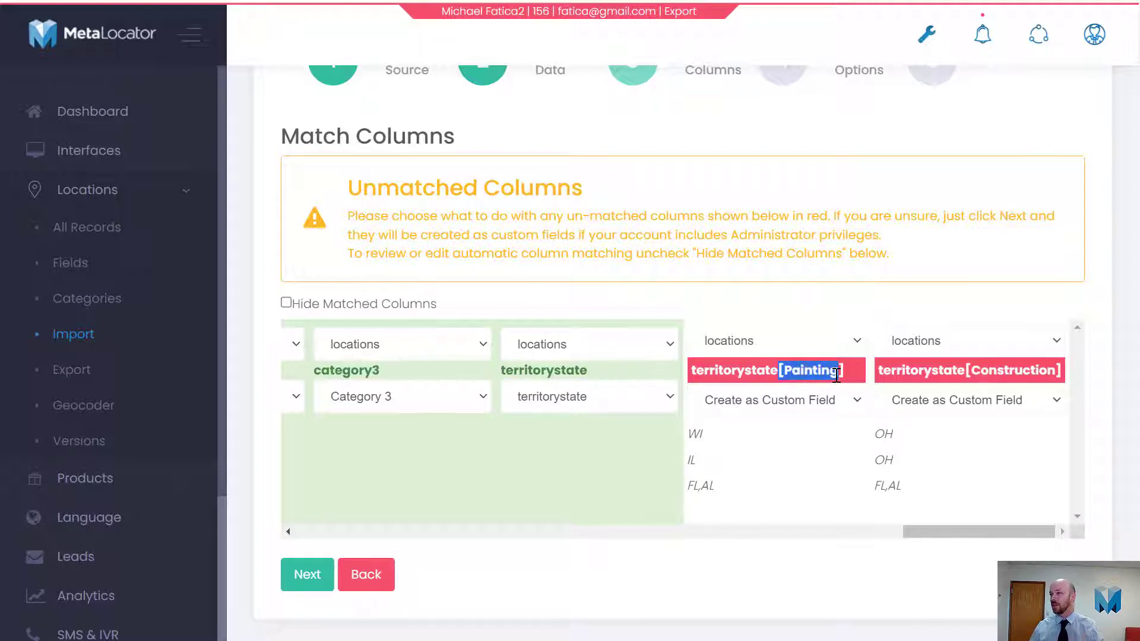
pyautogui.click(837, 373)
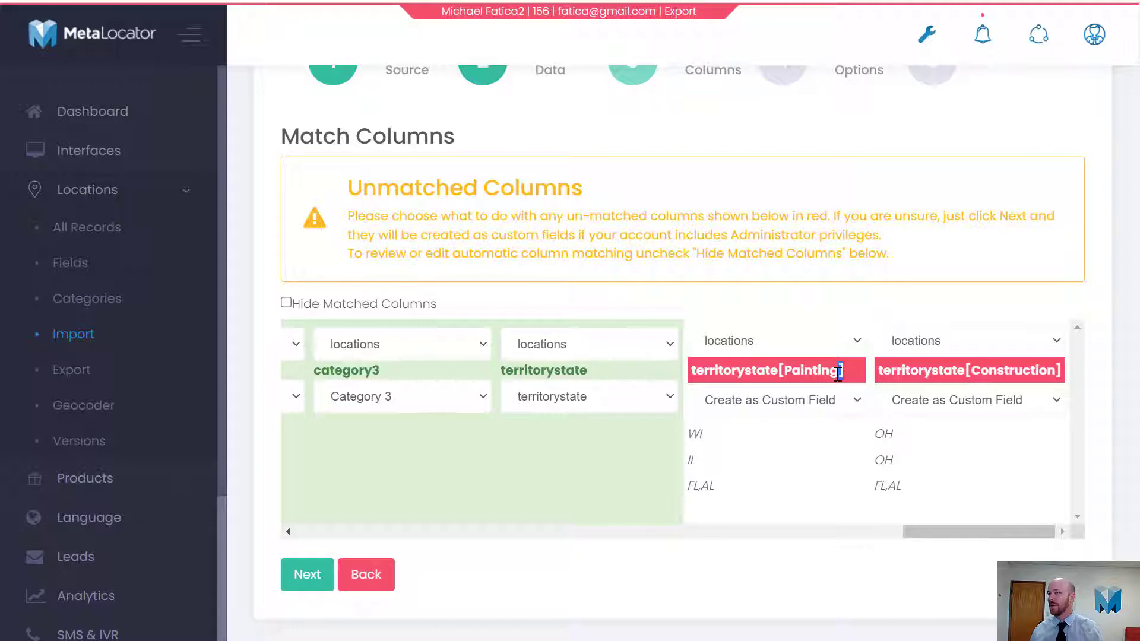
pyautogui.tripleClick(837, 373)
pyautogui.click(838, 374)
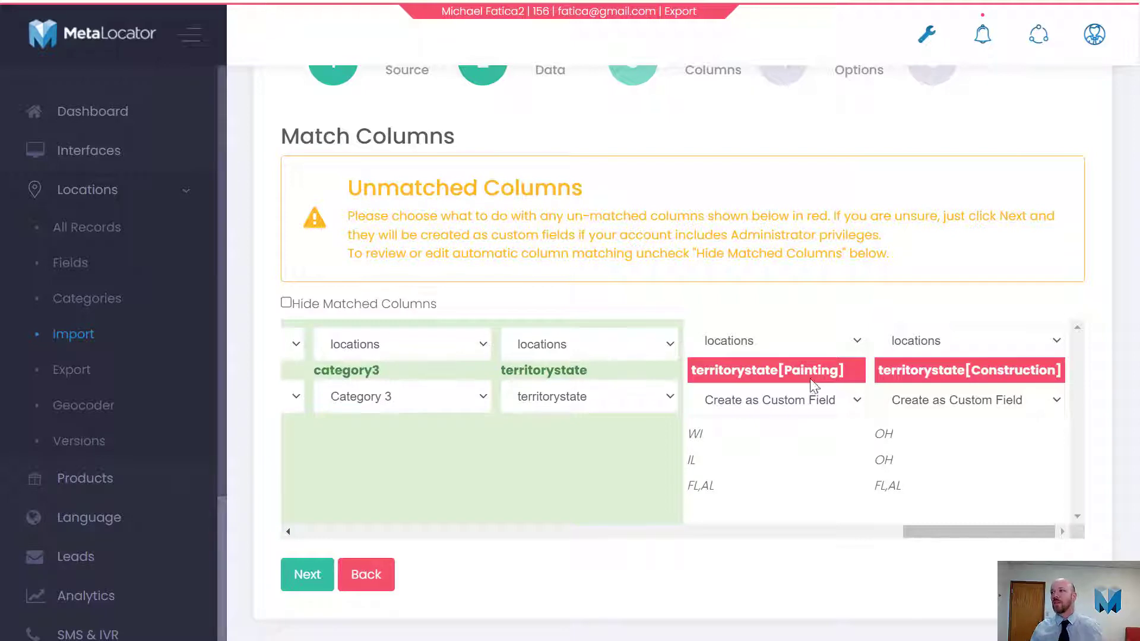
pyautogui.moveTo(971, 369); pyautogui.dragTo(1053, 369)
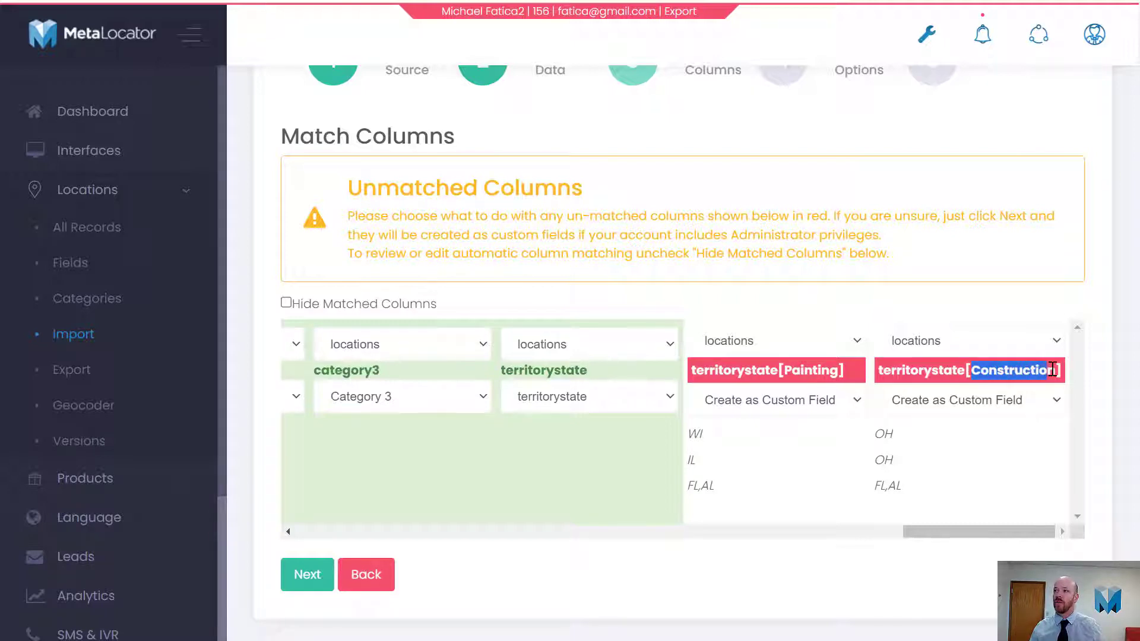
# - Switch to Excel and compare the category1 and category2 entries with the category names in the bracketed territorystate headers
pyautogui.hotkey('alt', 'Tab')
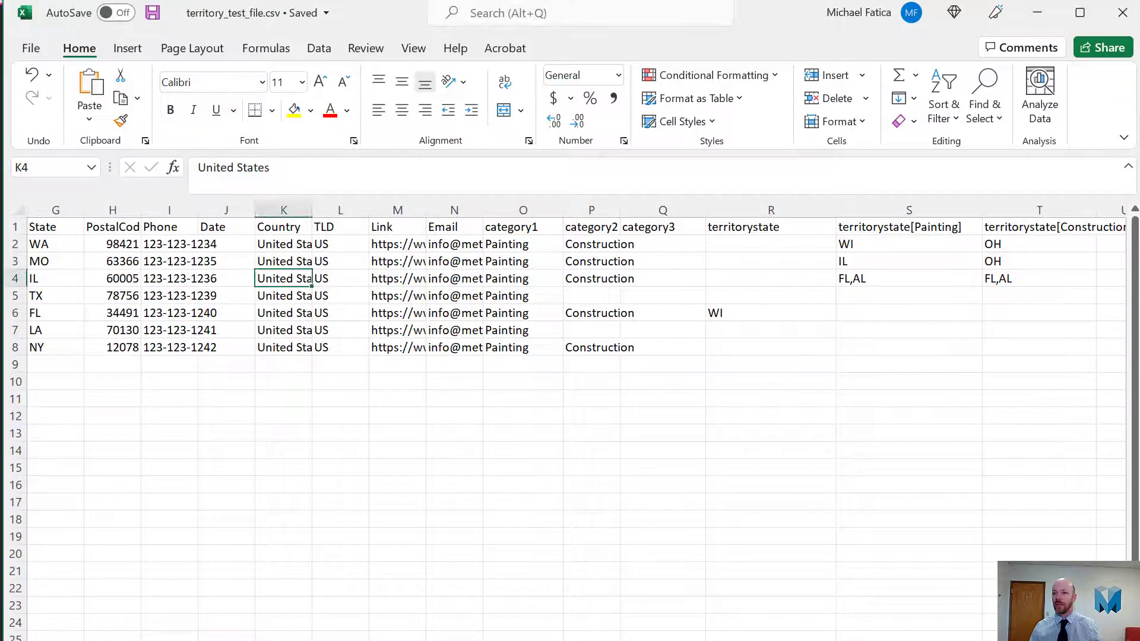
pyautogui.click(554, 291)
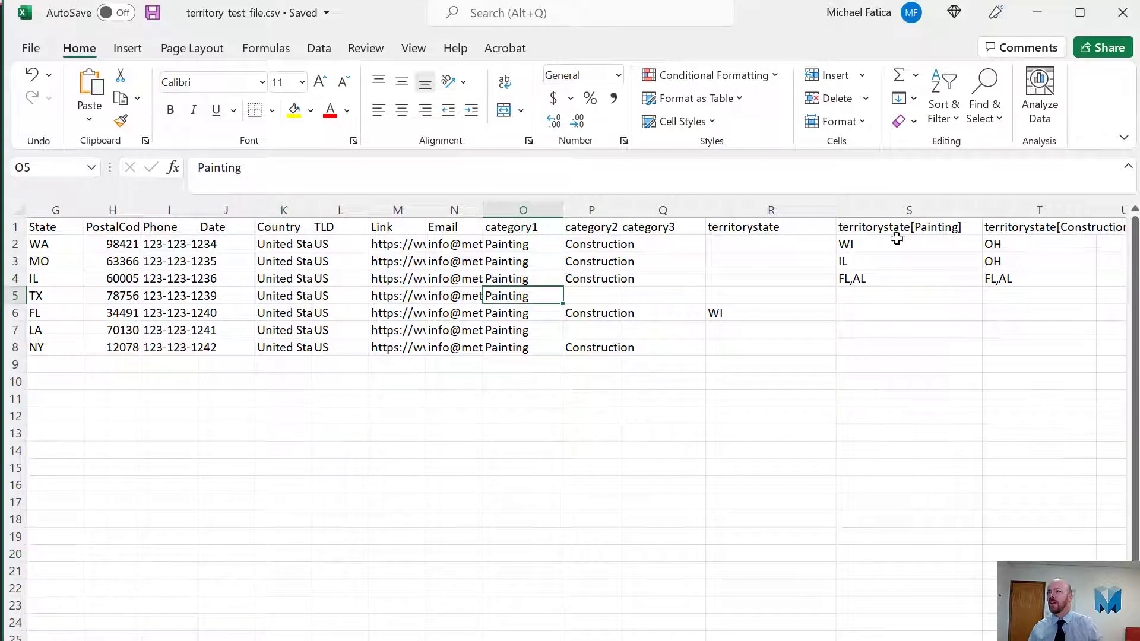
pyautogui.click(510, 244)
pyautogui.click(596, 261)
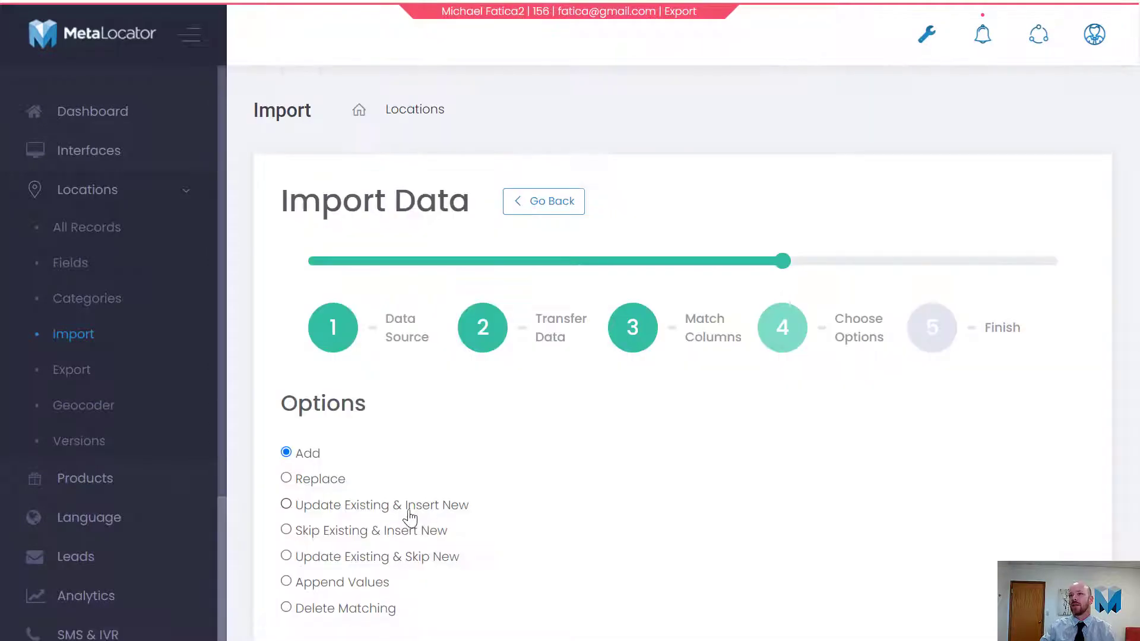
# - Set the import option to Replace, confirm replacing all existing records, and finish the import
pyautogui.scroll(-2, 364, 527)
pyautogui.click(290, 395)
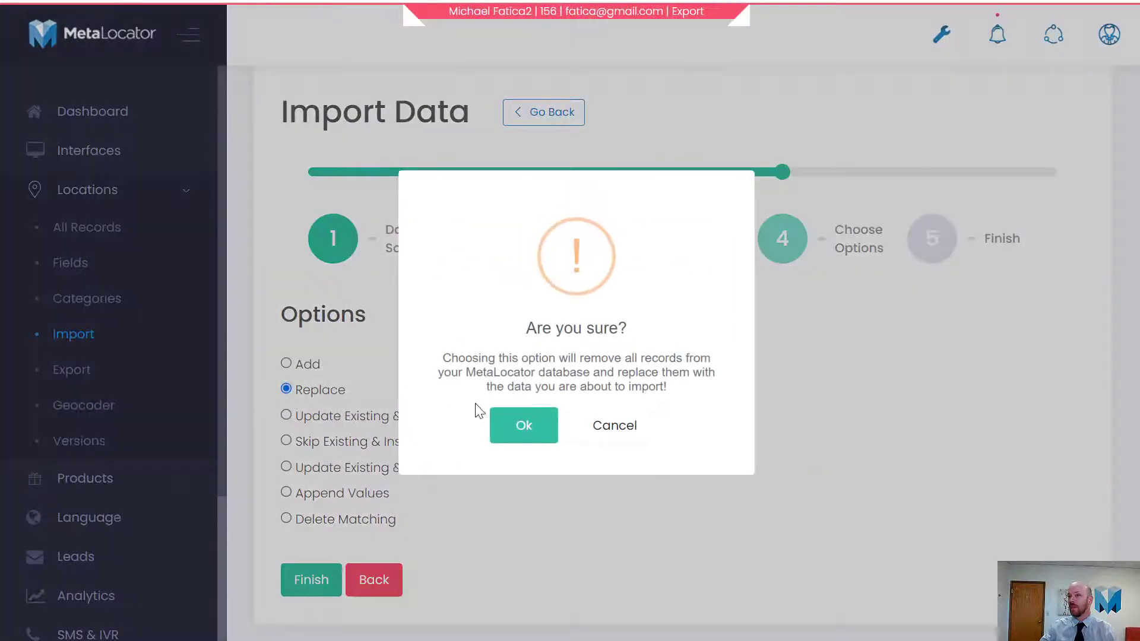
pyautogui.click(522, 426)
pyautogui.click(306, 589)
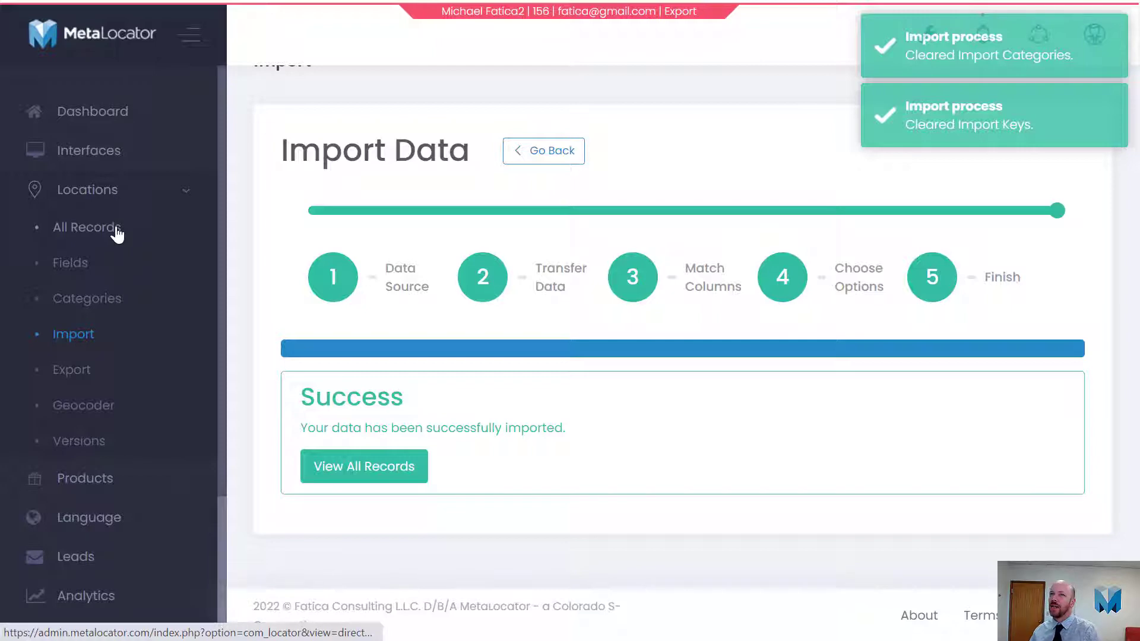
# - Open the list of all location records in a new tab and check Sample Location 1's row in the Excel file
pyautogui.rightClick(117, 232)
pyautogui.click(143, 237)
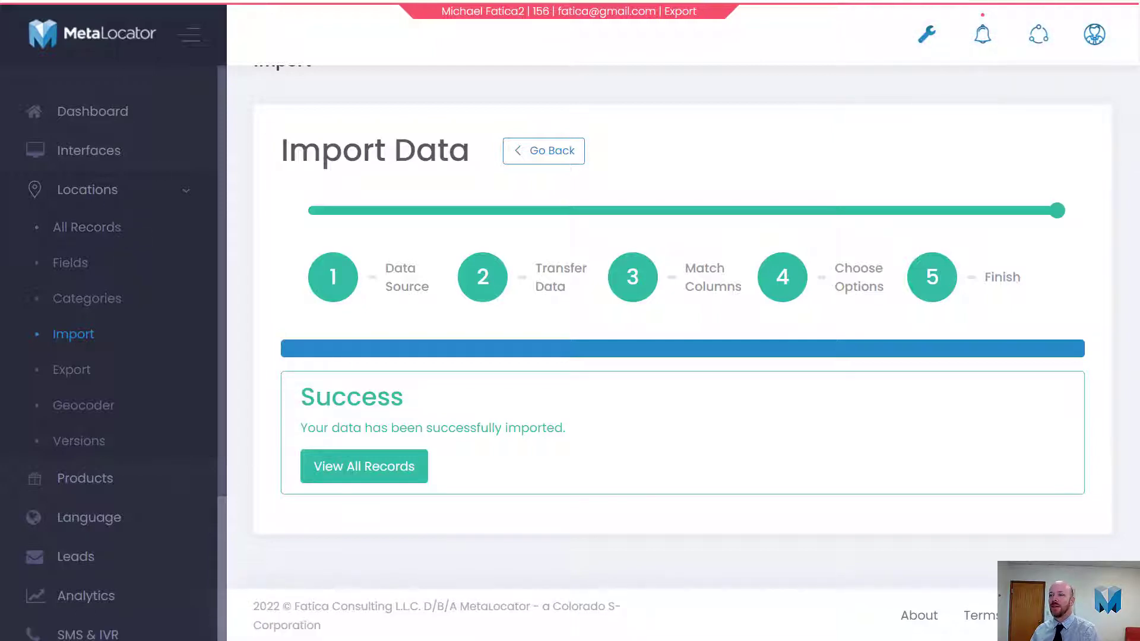
pyautogui.hotkey('alt', 'Tab')
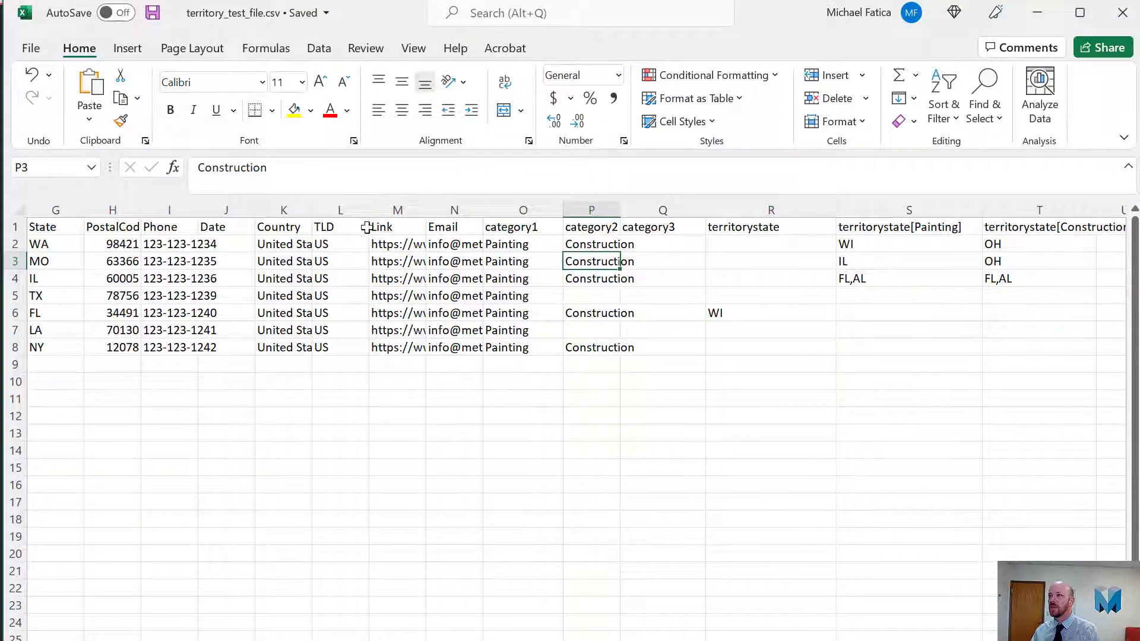
pyautogui.click(15, 244)
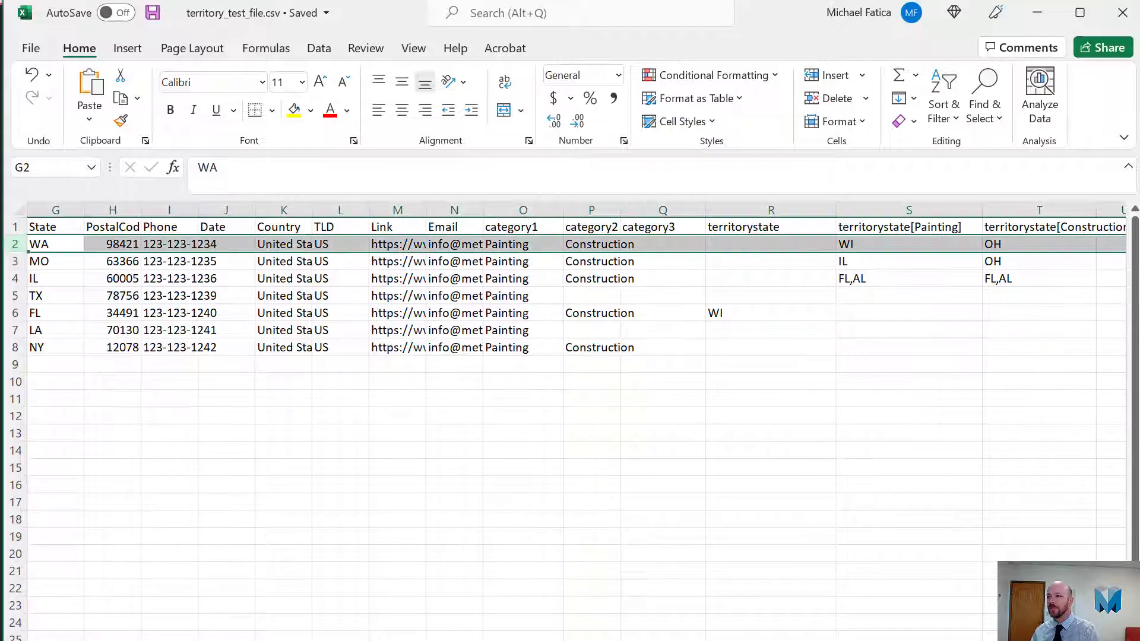
pyautogui.hscroll(-3, 132, 414)
pyautogui.hotkey('alt', 'Tab')
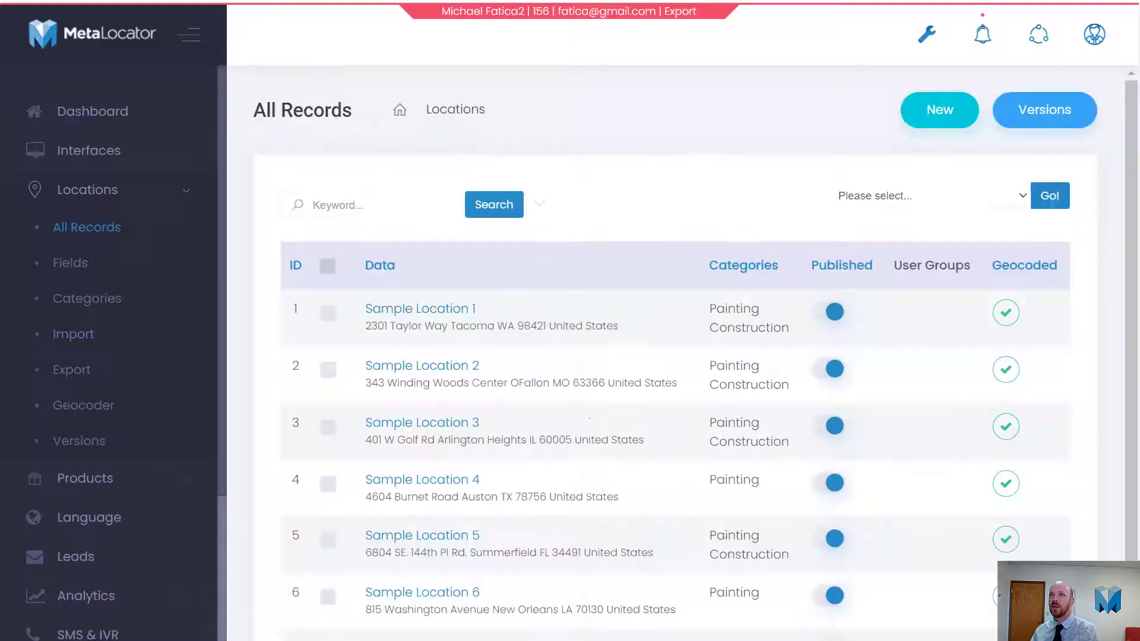
# - Open Sample Location 1's custom fields and examine its territorystate field and the Painting and Construction category territories
pyautogui.click(460, 314)
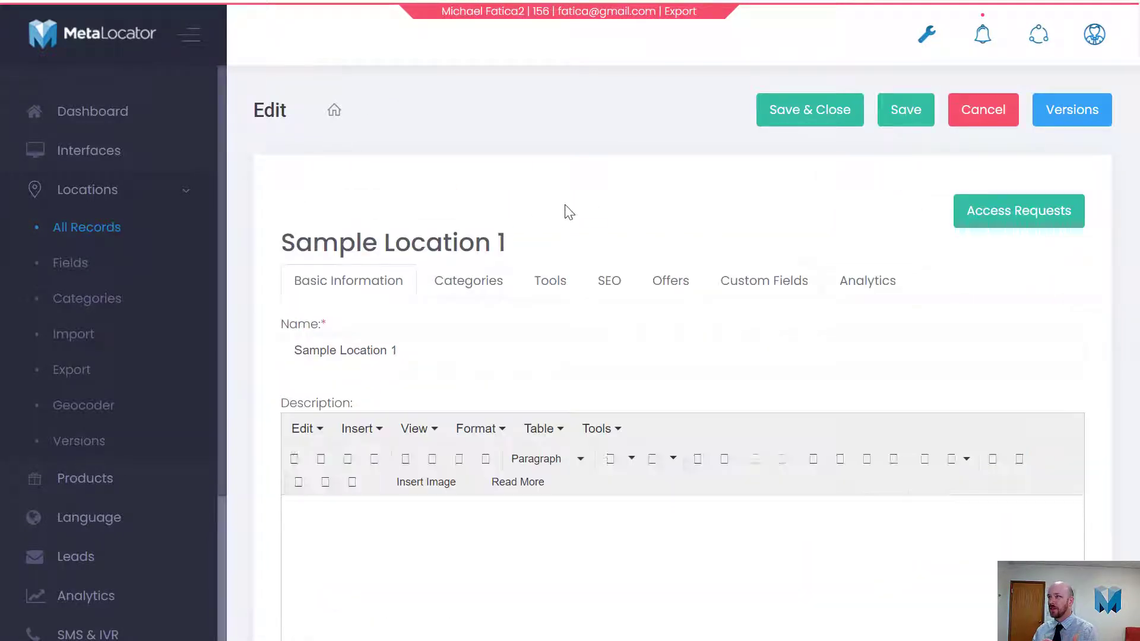
pyautogui.click(732, 280)
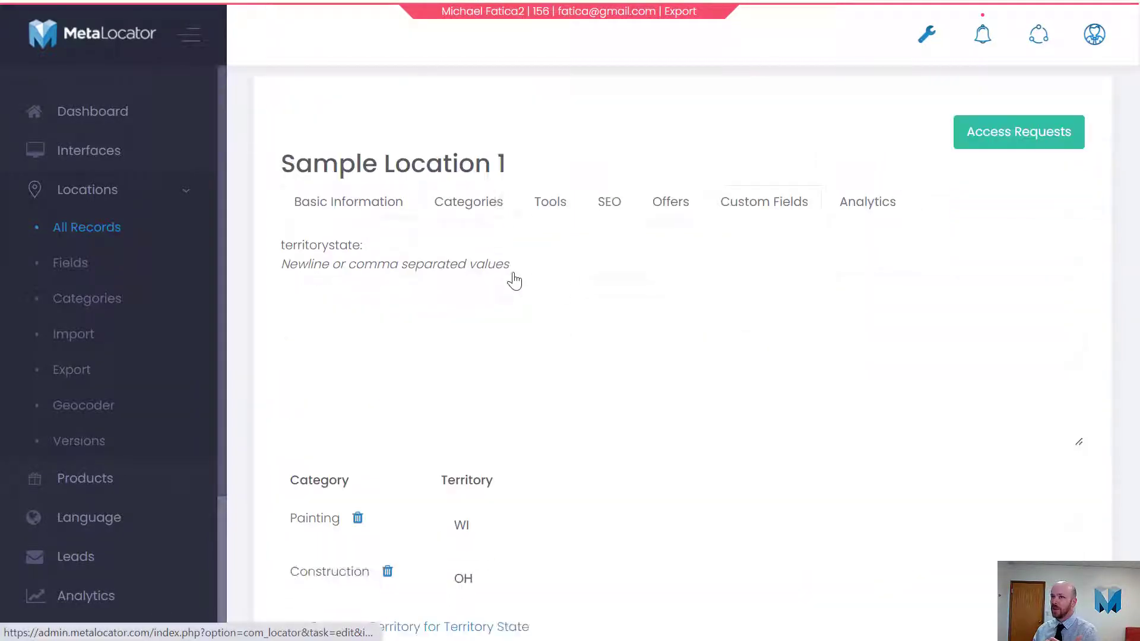
pyautogui.scroll(-3, 483, 292)
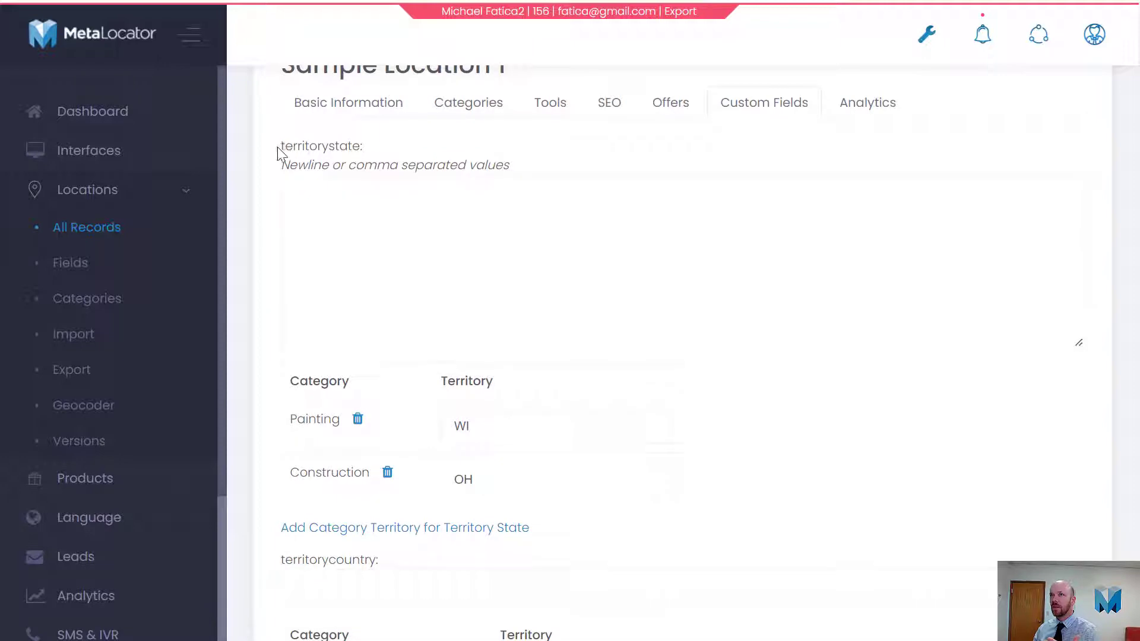
pyautogui.moveTo(278, 146); pyautogui.dragTo(365, 152)
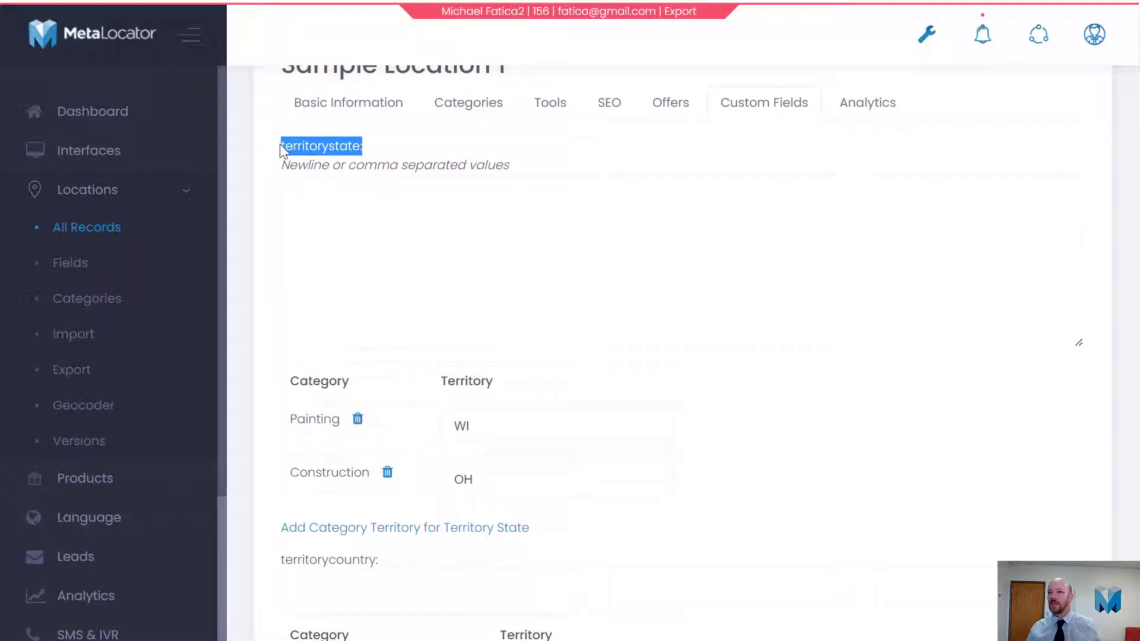
pyautogui.moveTo(285, 146); pyautogui.dragTo(315, 102)
pyautogui.click(280, 151)
pyautogui.moveTo(279, 150); pyautogui.dragTo(363, 189)
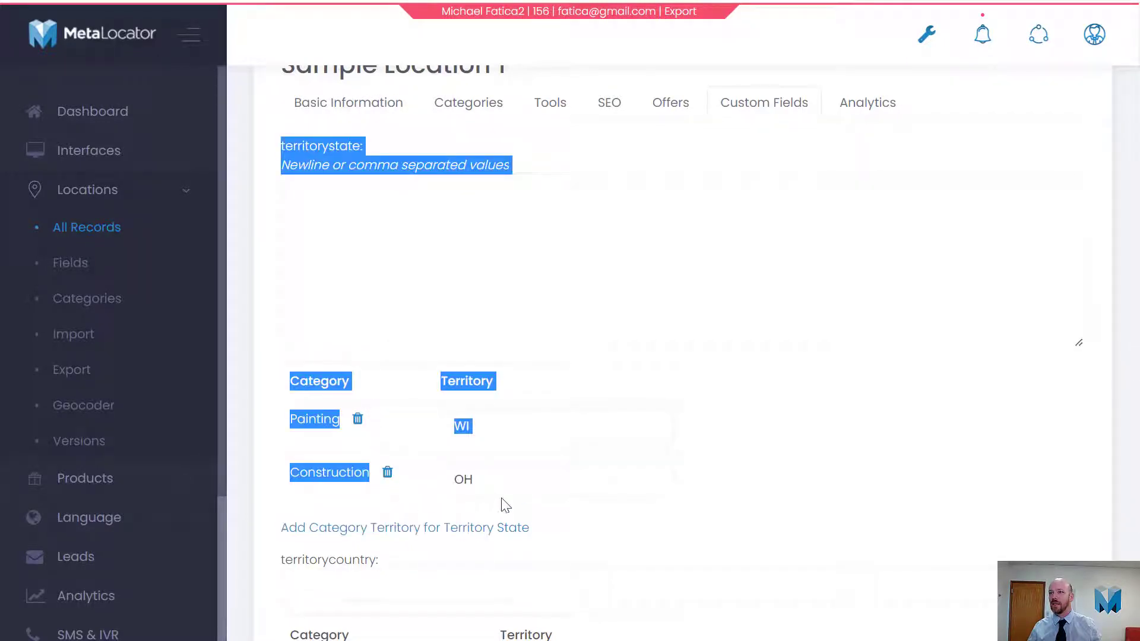
pyautogui.moveTo(633, 501); pyautogui.dragTo(579, 514)
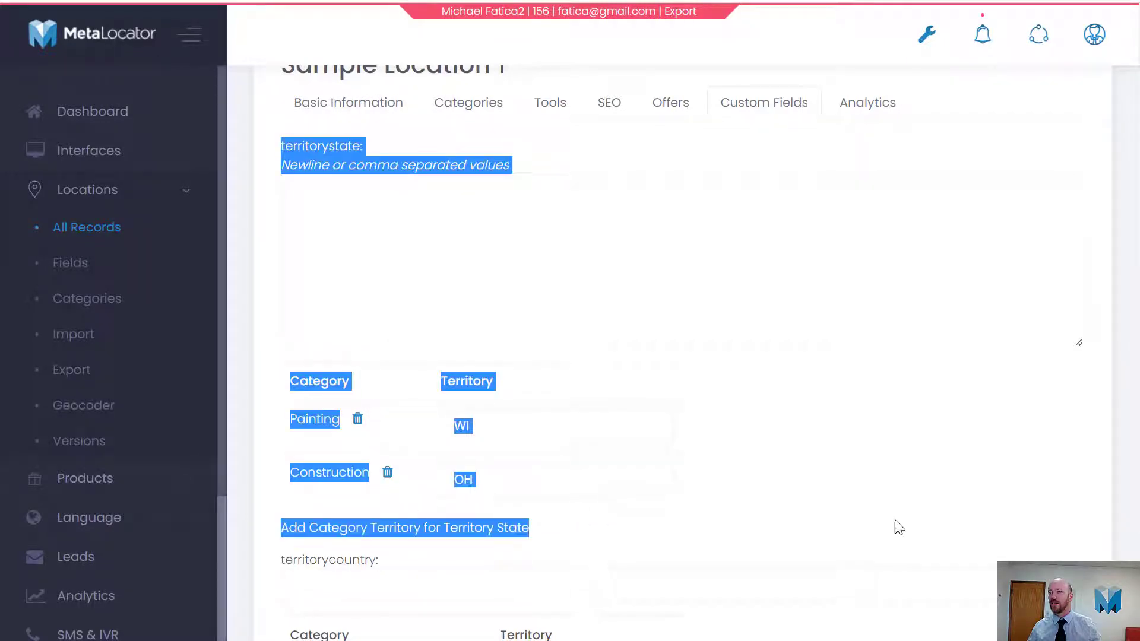
pyautogui.click(852, 518)
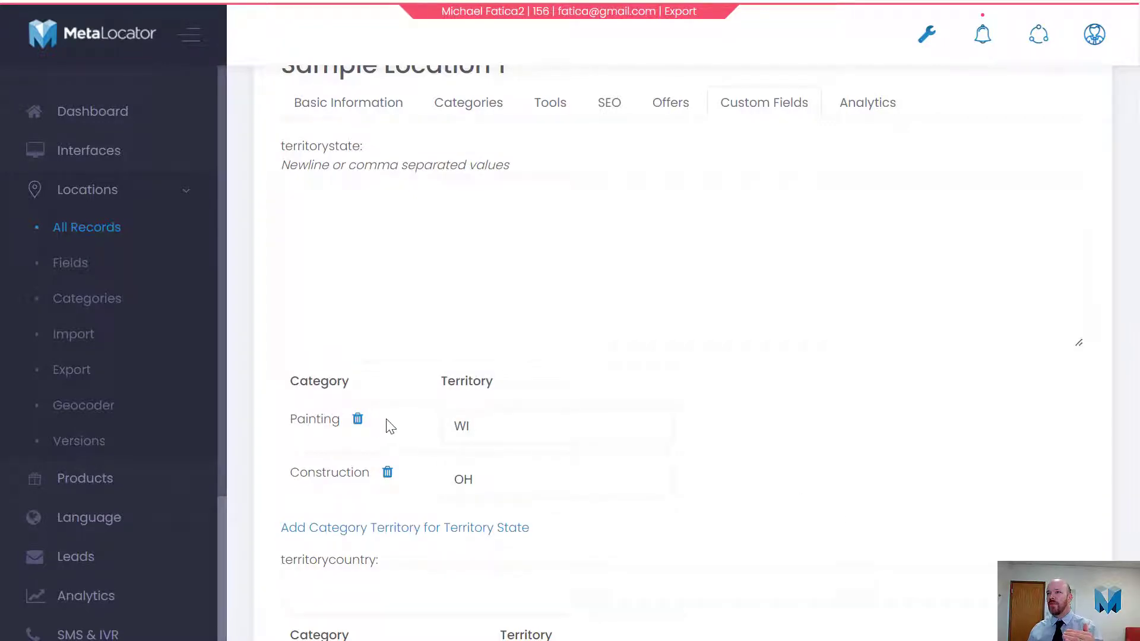
pyautogui.doubleClick(480, 423)
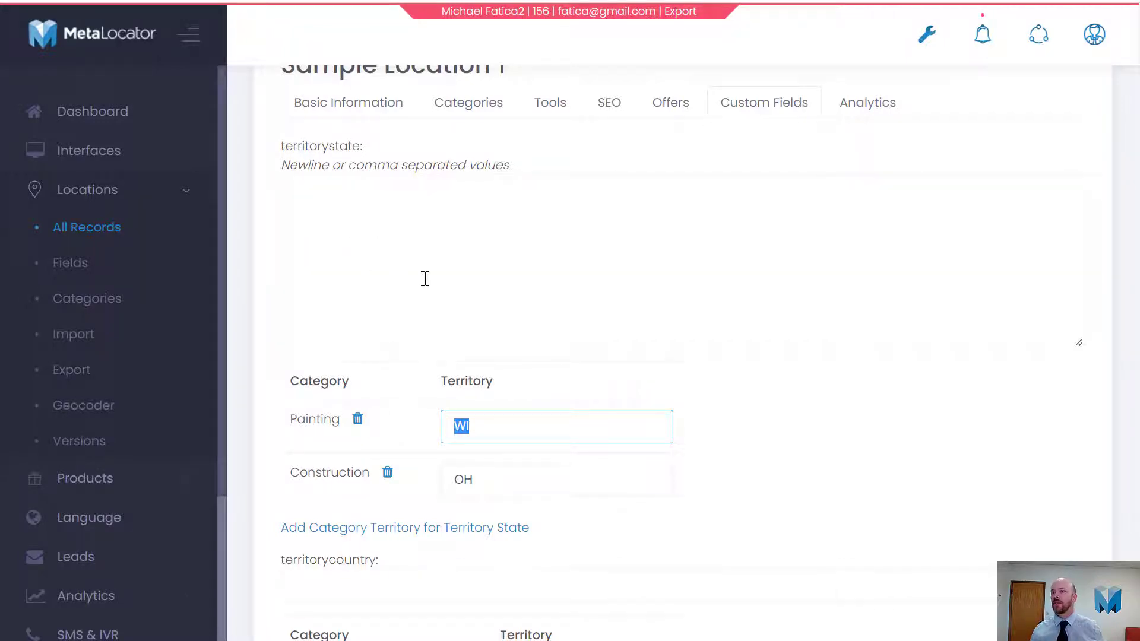
pyautogui.scroll(-3, 425, 278)
pyautogui.scroll(5, 407, 318)
# - Switch to Excel and identify which location in row 6 has a value in the plain territorystate column
pyautogui.hotkey('alt', 'Tab')
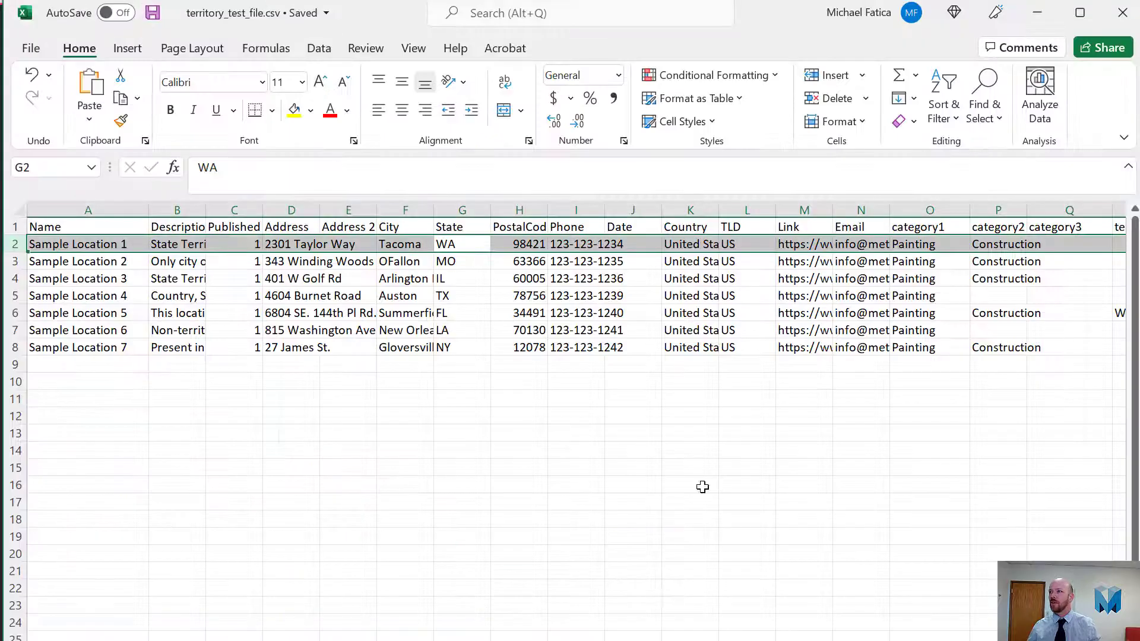
pyautogui.hscroll(5, 576, 422)
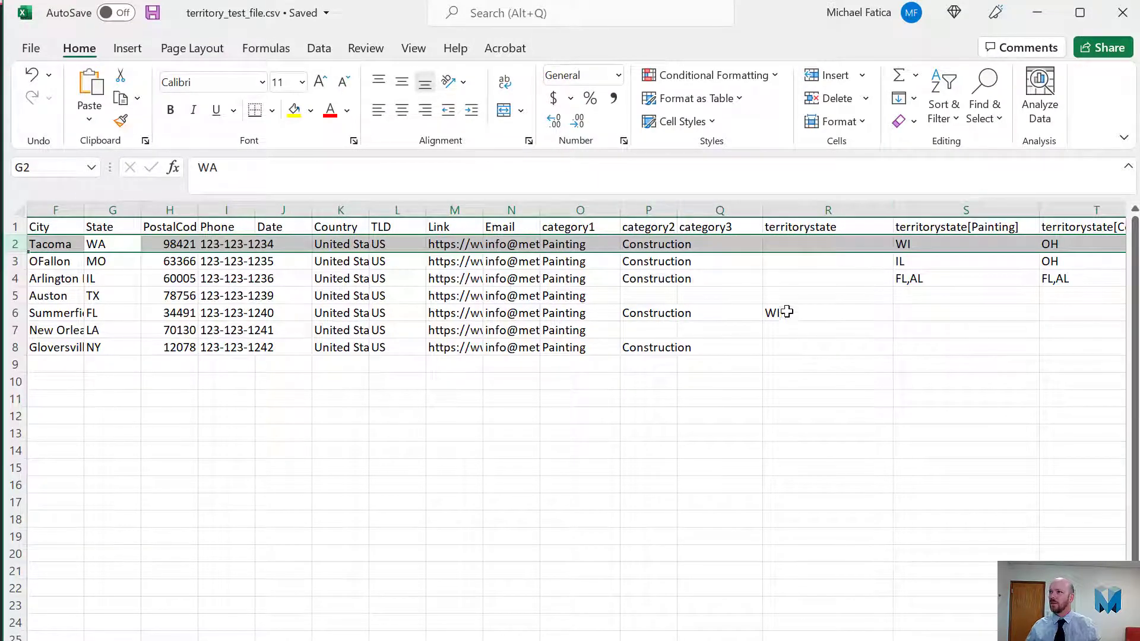
pyautogui.click(4, 315)
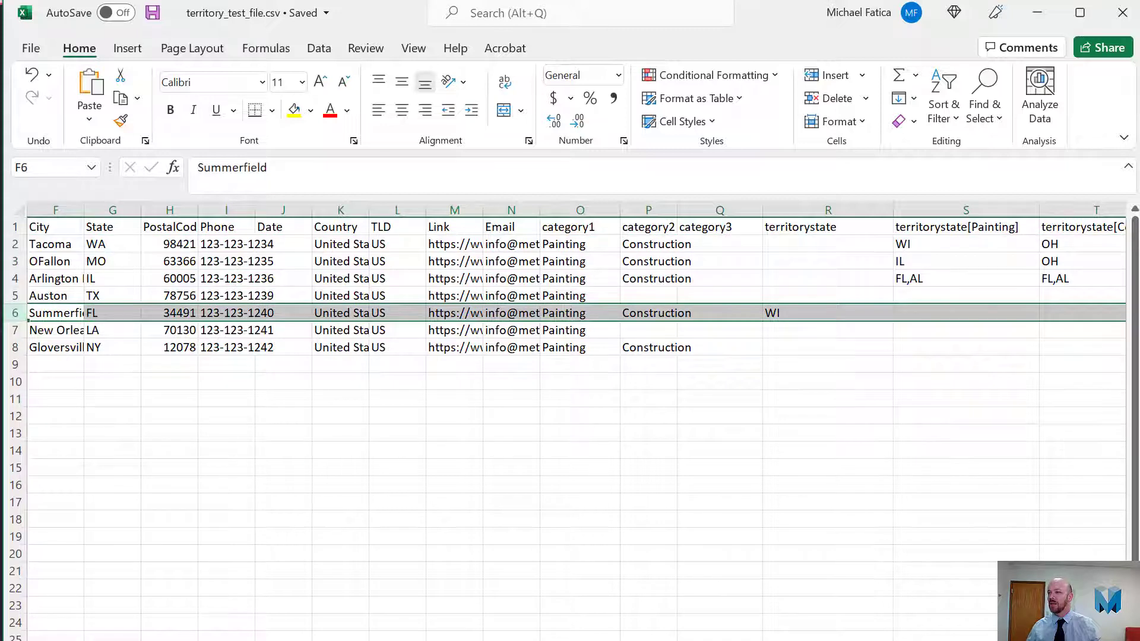
pyautogui.hscroll(-5, 576, 421)
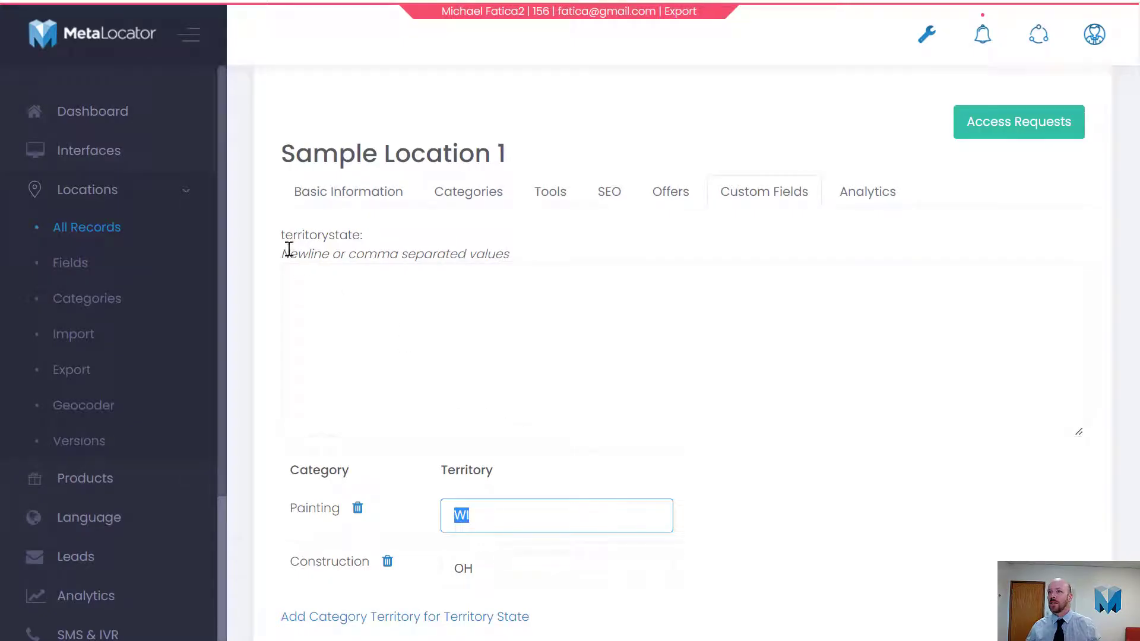
# - Check Sample Location 1's general territorystate field in MetaLocator, and open Sample Location 5's custom fields for comparison
pyautogui.moveTo(283, 236); pyautogui.dragTo(360, 256)
pyautogui.click(336, 312)
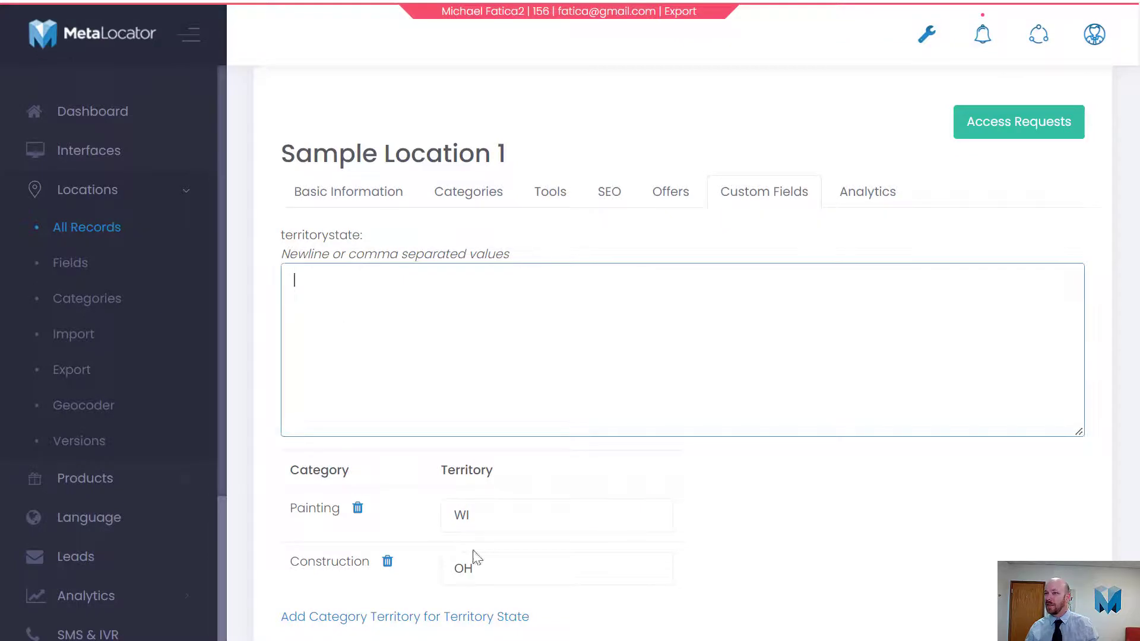
pyautogui.click(138, 231)
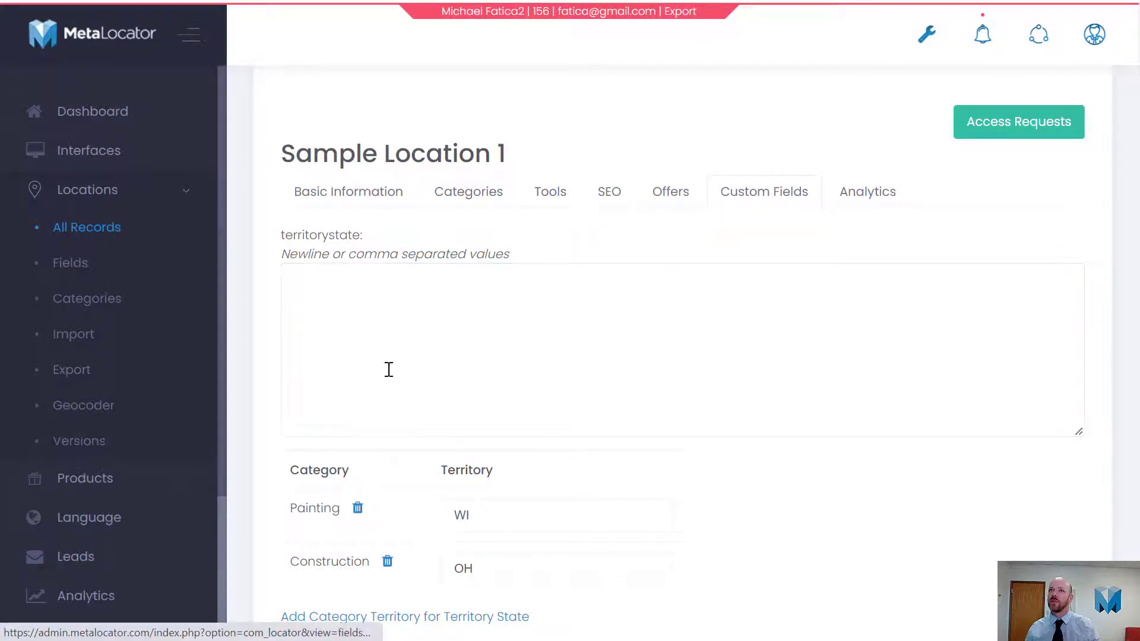
pyautogui.scroll(-4, 389, 369)
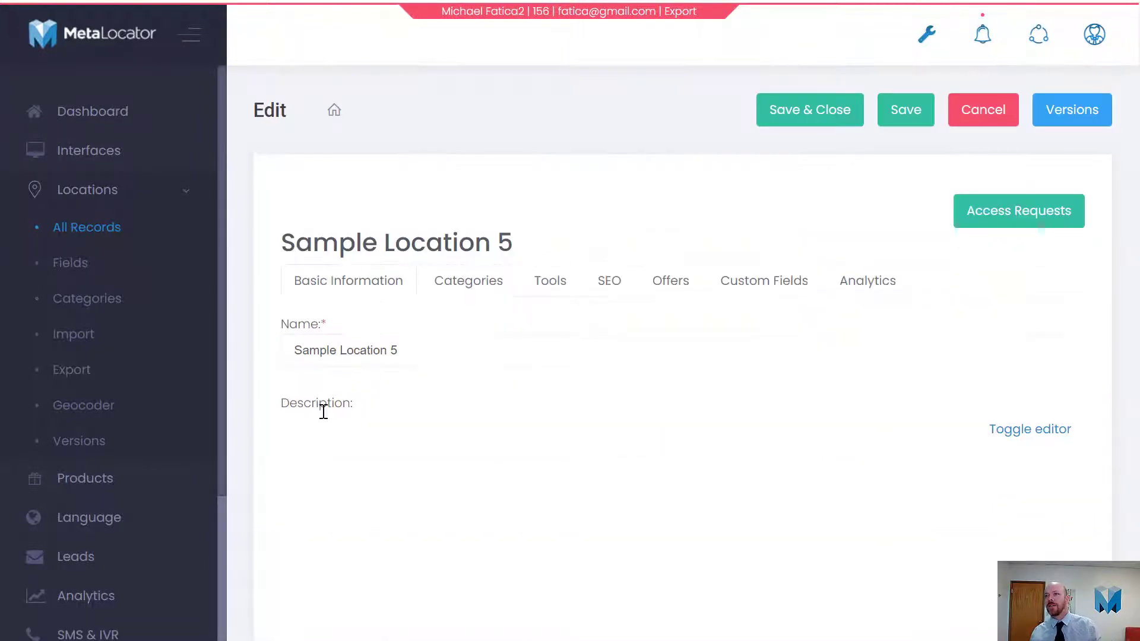
pyautogui.click(735, 280)
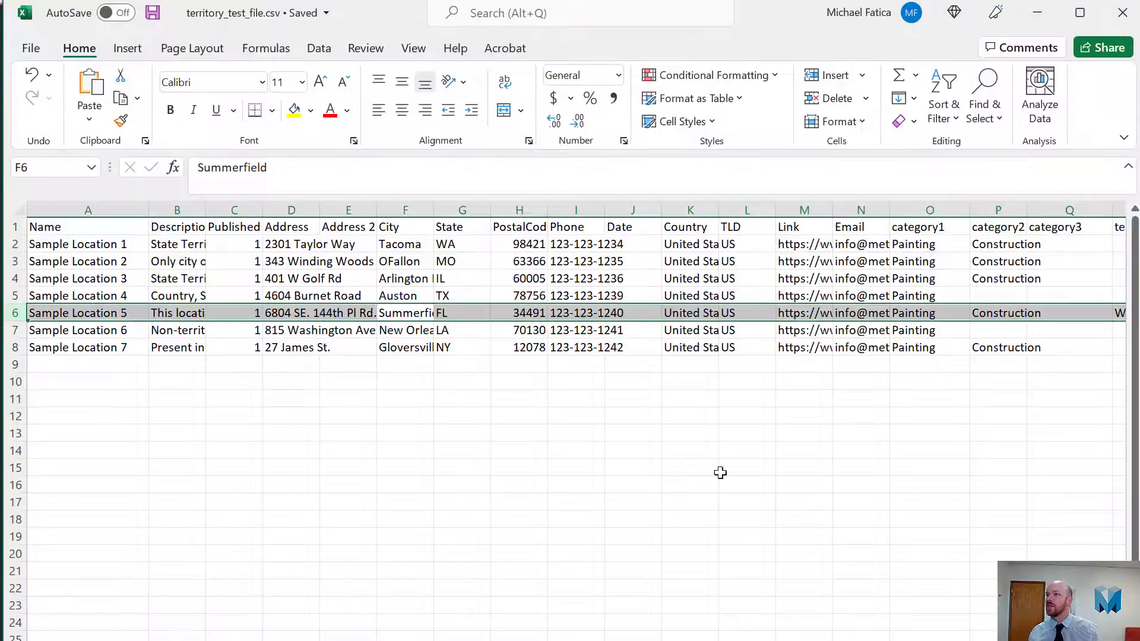
# - Switch to Excel and review row 2's entries under territorystate[Painting] and territorystate[Construction]
pyautogui.hscroll(5, 375, 449)
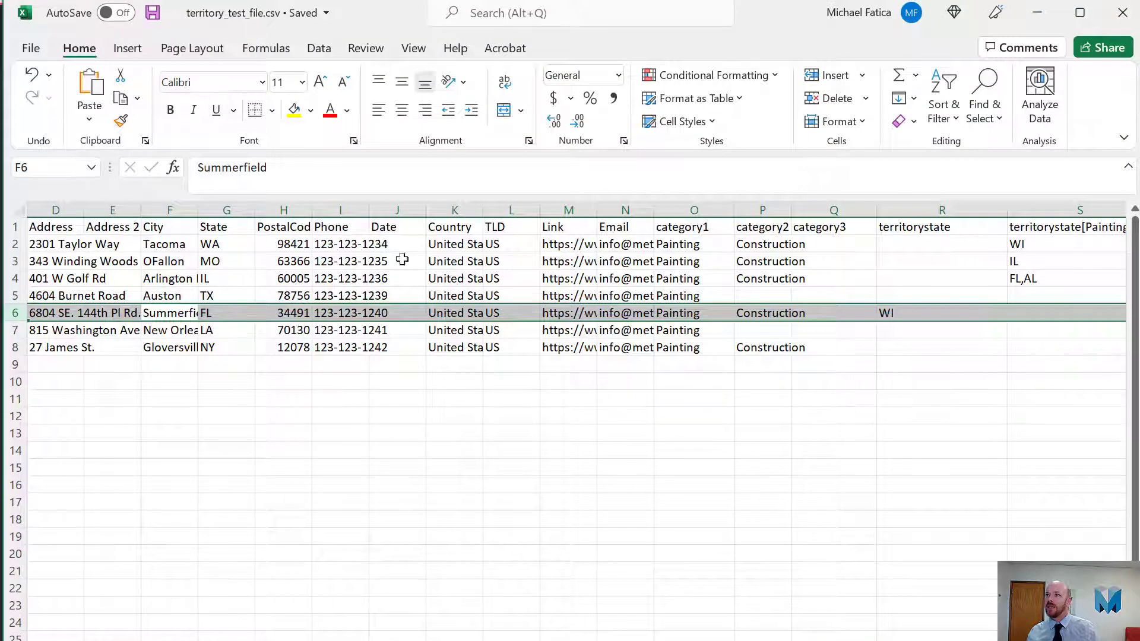
pyautogui.click(105, 241)
pyautogui.hscroll(3, 88, 244)
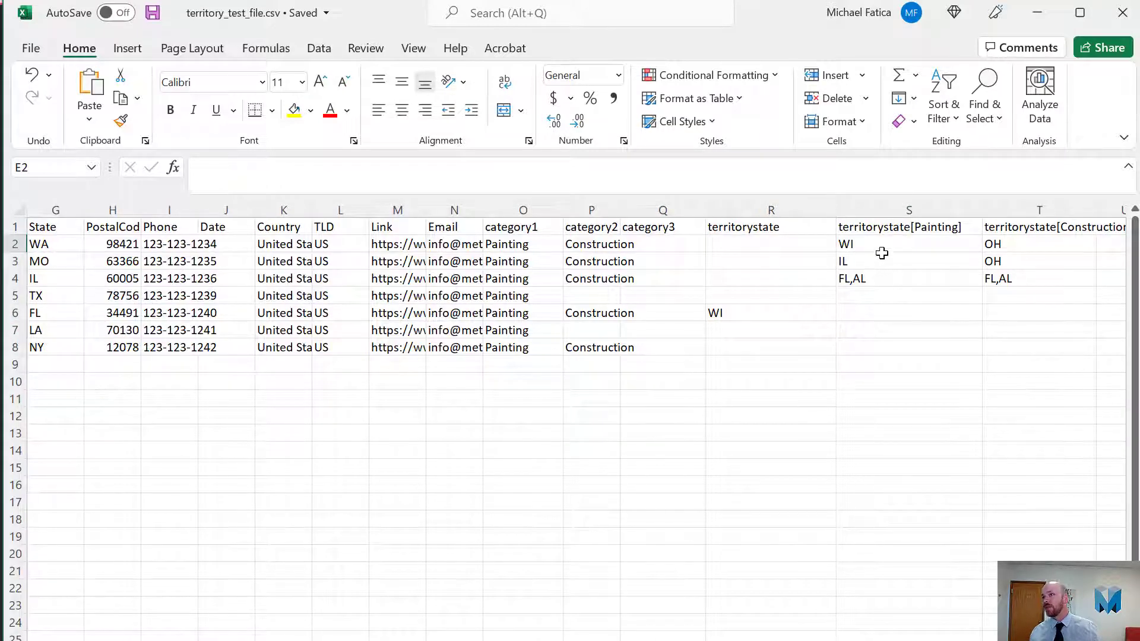
pyautogui.click(895, 230)
pyautogui.click(894, 244)
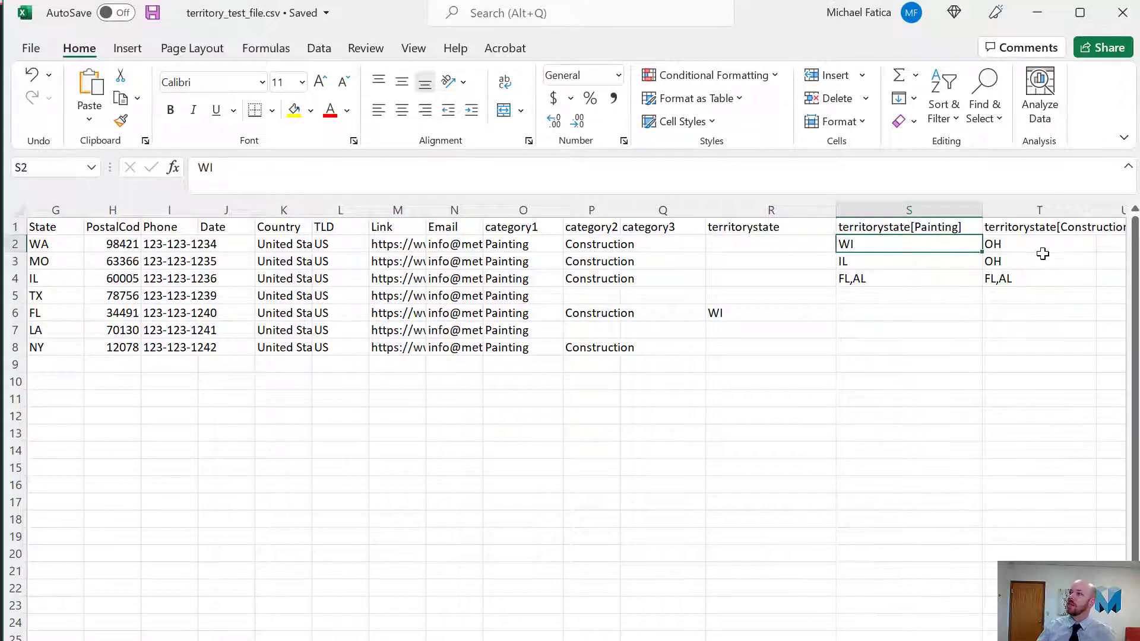
pyautogui.click(1046, 246)
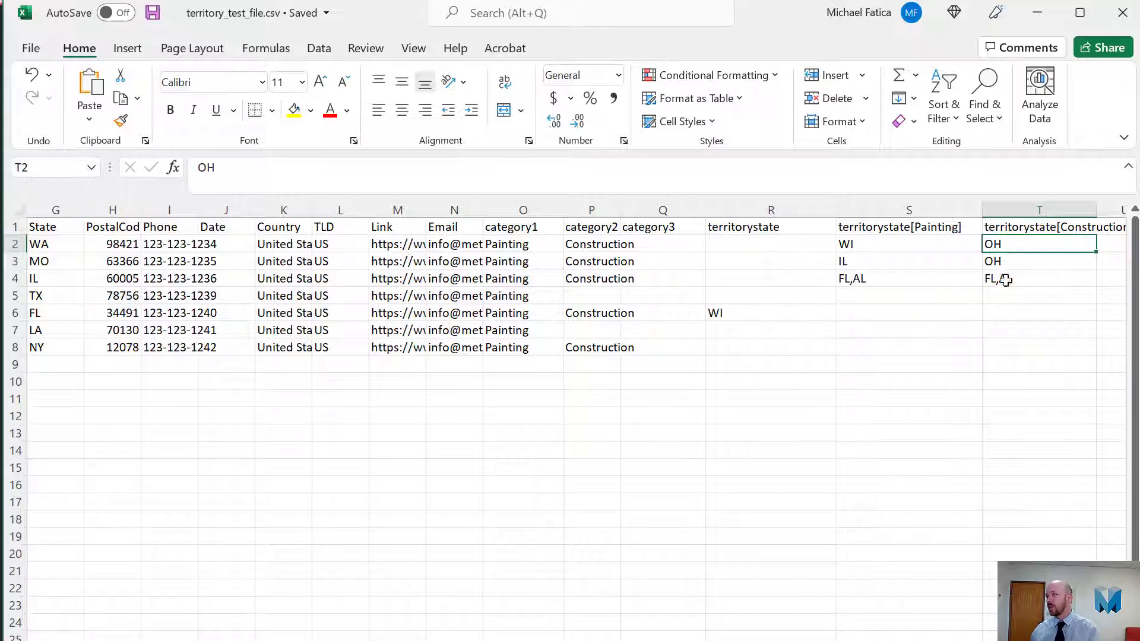
# - Compare the category1 column and its Painting entry in row 2 with the territorystate[Painting] column
pyautogui.click(943, 248)
pyautogui.click(525, 241)
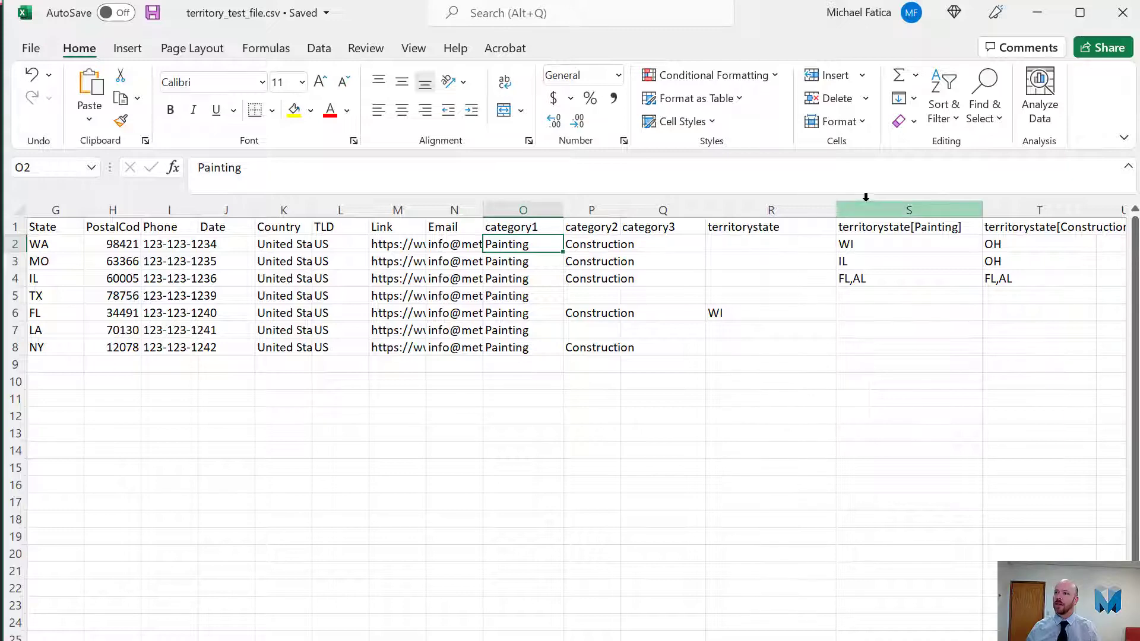
pyautogui.click(883, 211)
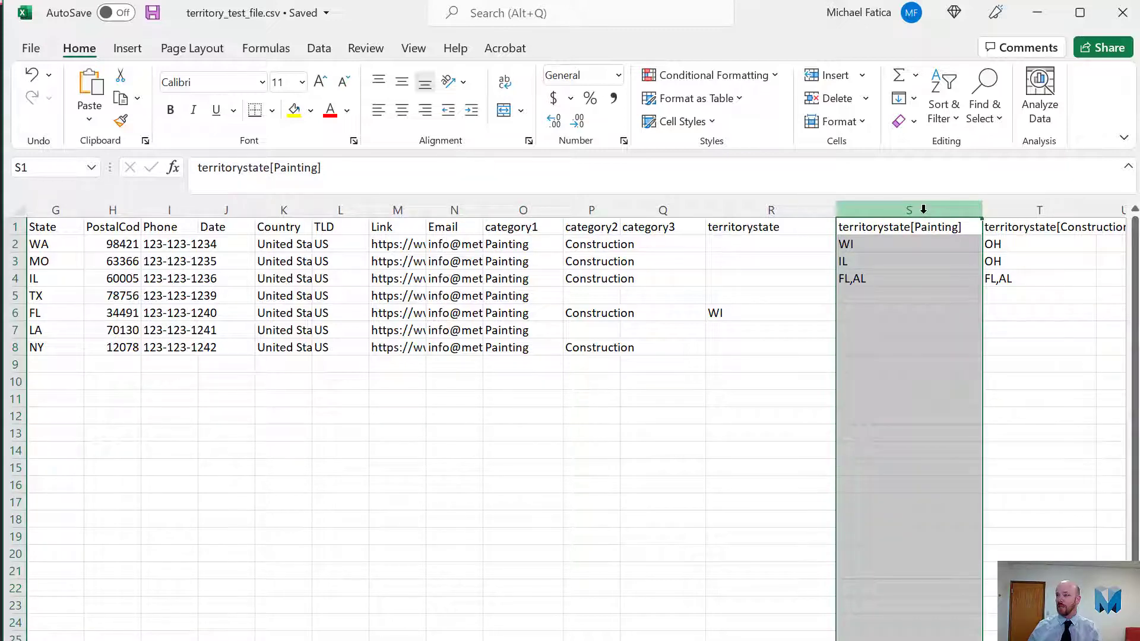
pyautogui.click(524, 204)
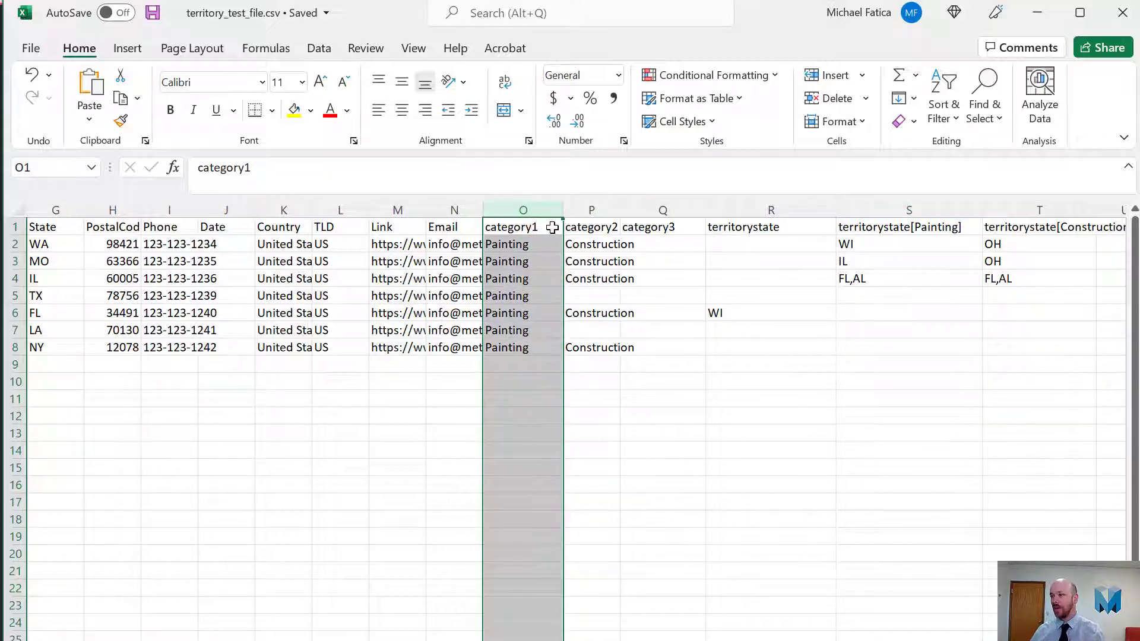
pyautogui.click(504, 244)
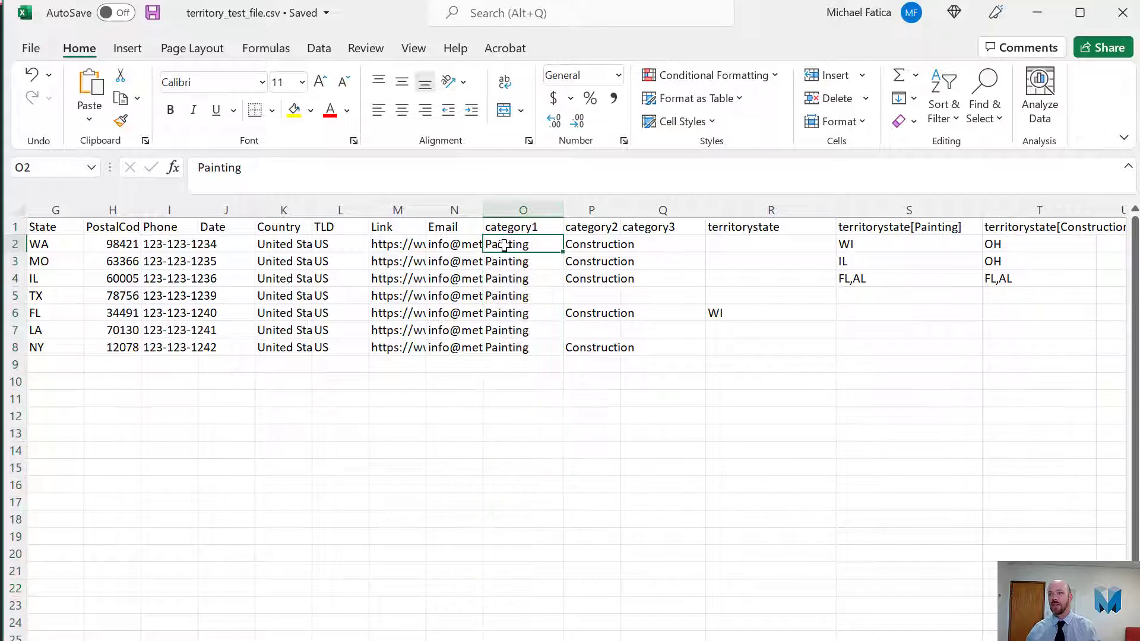
pyautogui.click(873, 247)
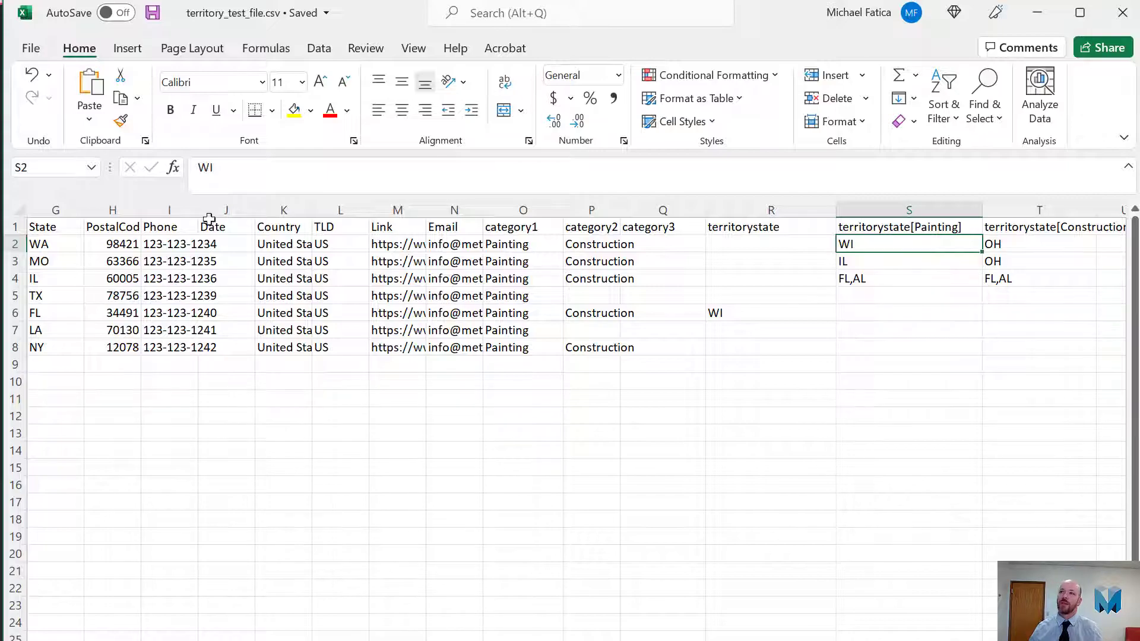
# - Switch to MetaLocator's Rich Media interface and remove the State and Country fields from its local search
pyautogui.hotkey('alt', 'Tab')
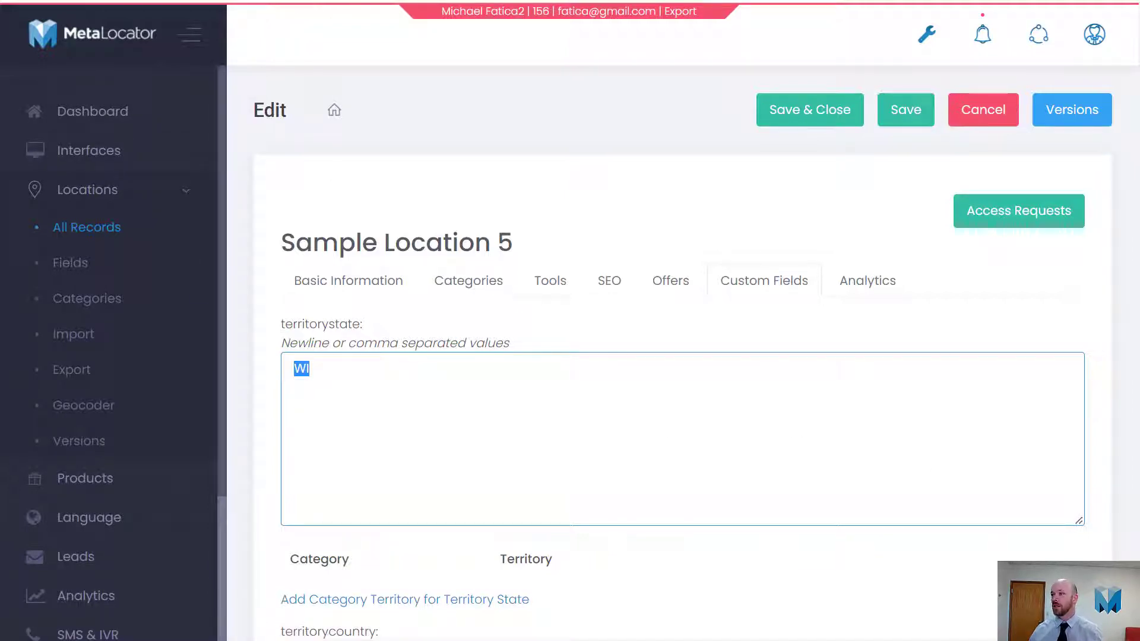
pyautogui.hotkey('alt', 'Tab')
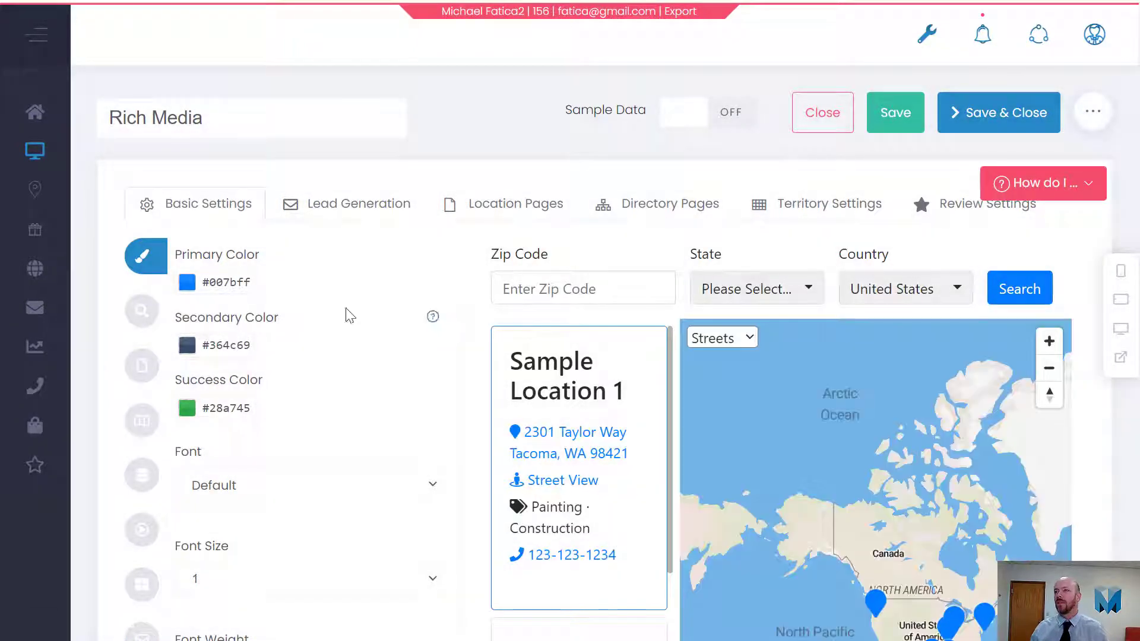
pyautogui.click(142, 314)
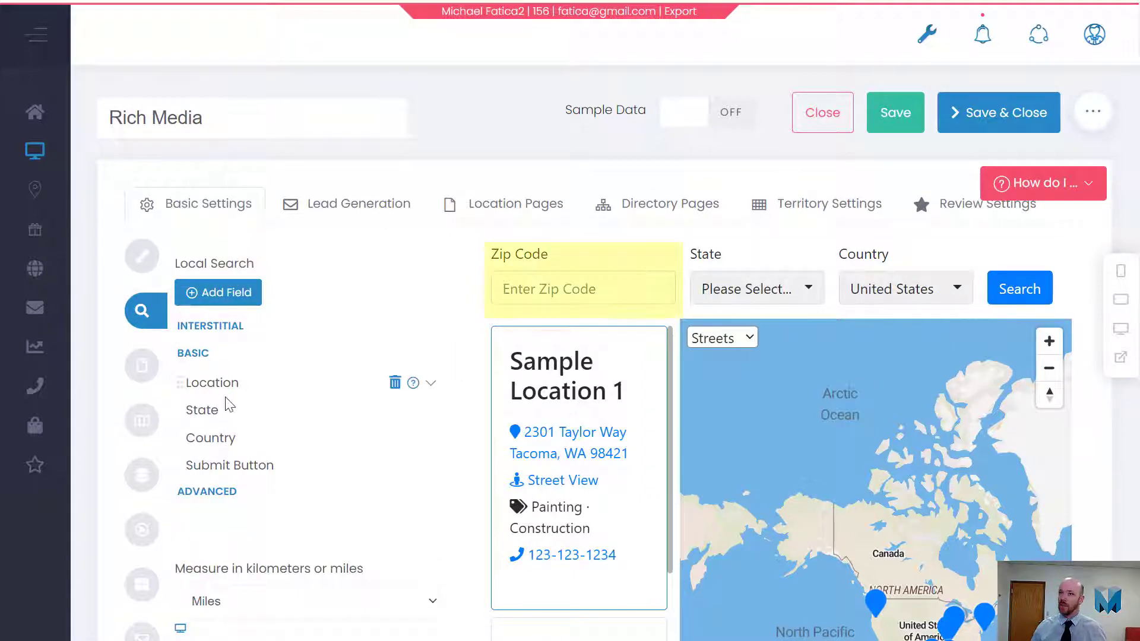
pyautogui.click(413, 410)
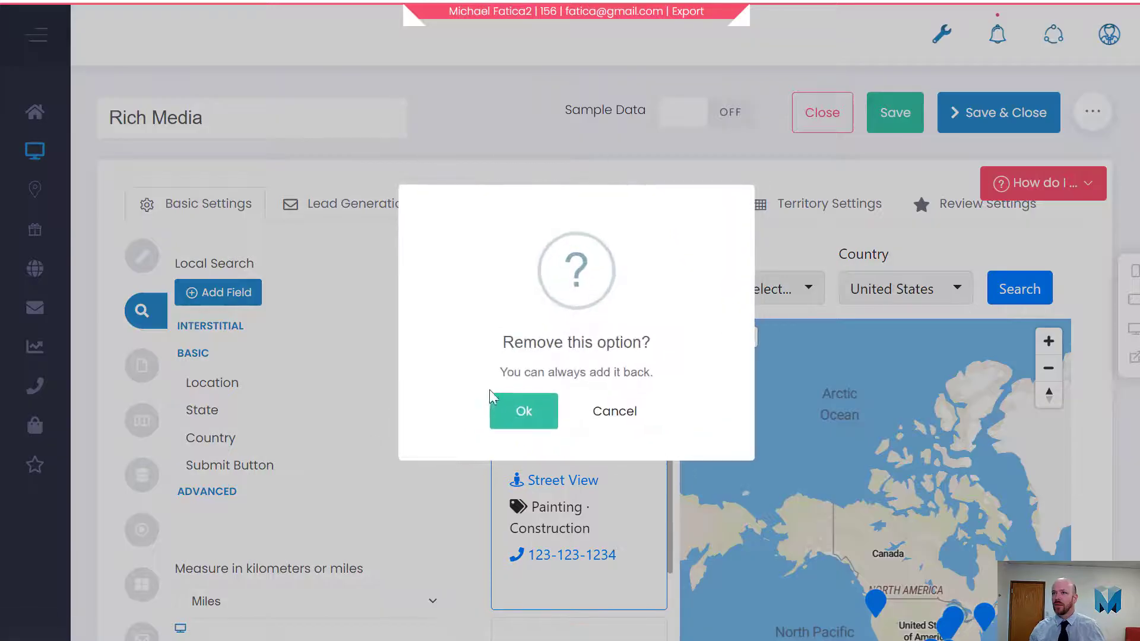
pyautogui.click(509, 410)
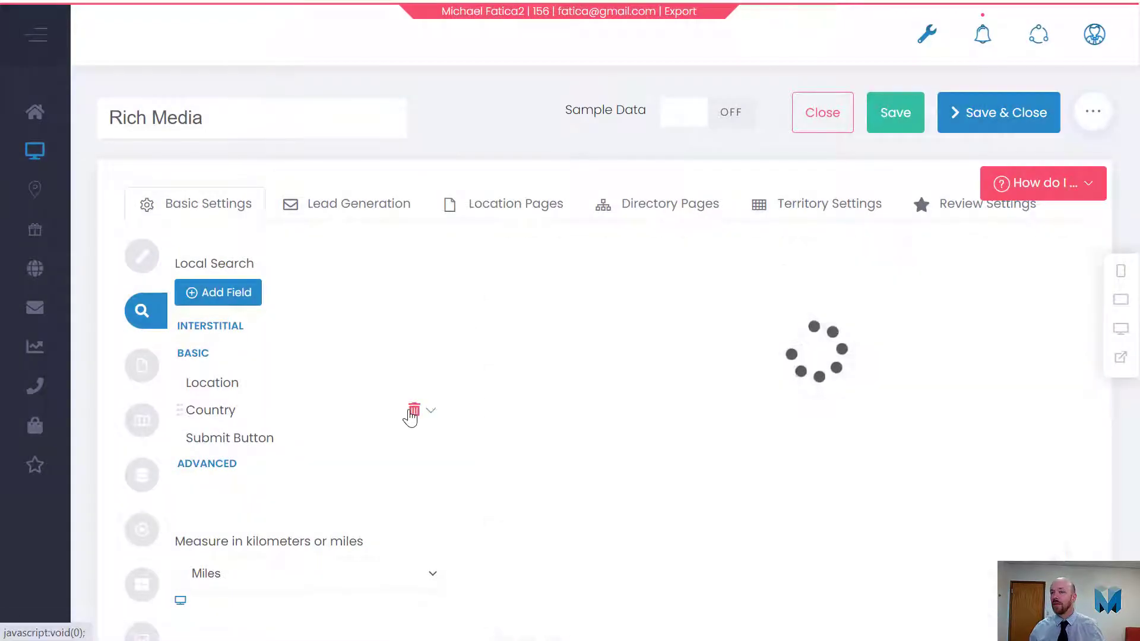
pyautogui.click(414, 410)
pyautogui.click(516, 409)
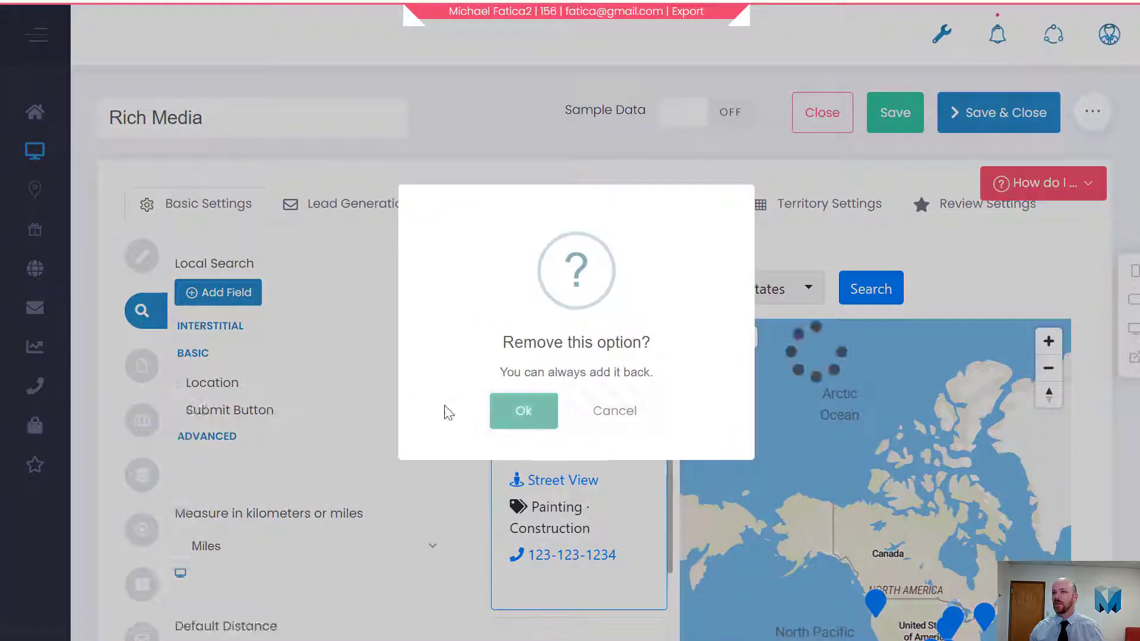
# - Add the Category field to the Basic search container and place it directly below Location
pyautogui.click(229, 303)
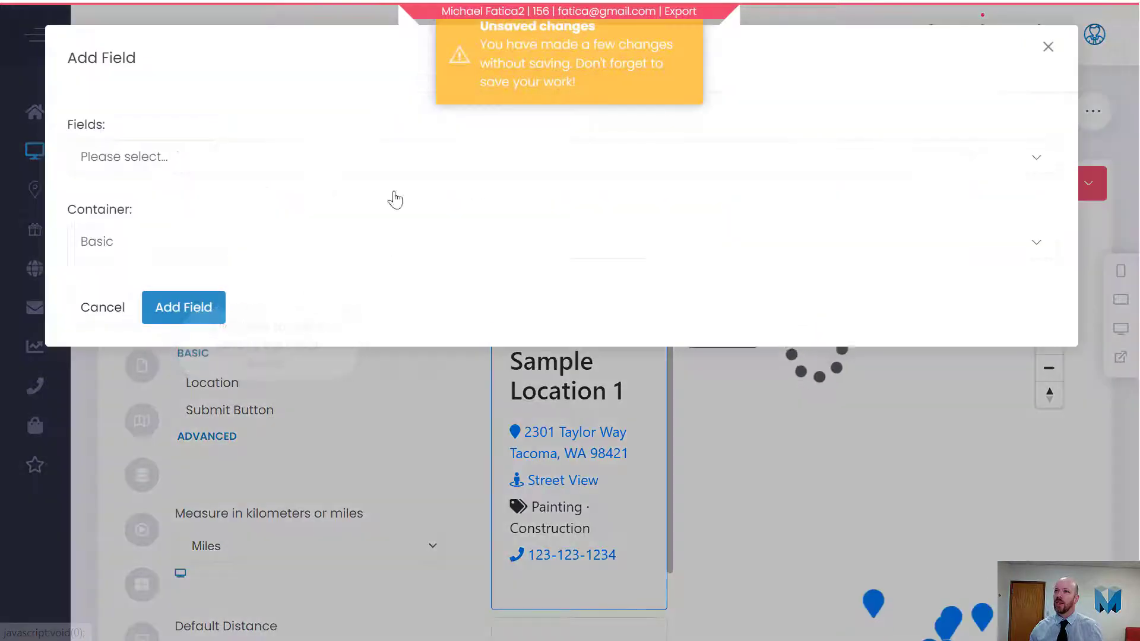
pyautogui.click(298, 158)
pyautogui.write('cate')
pyautogui.click(178, 262)
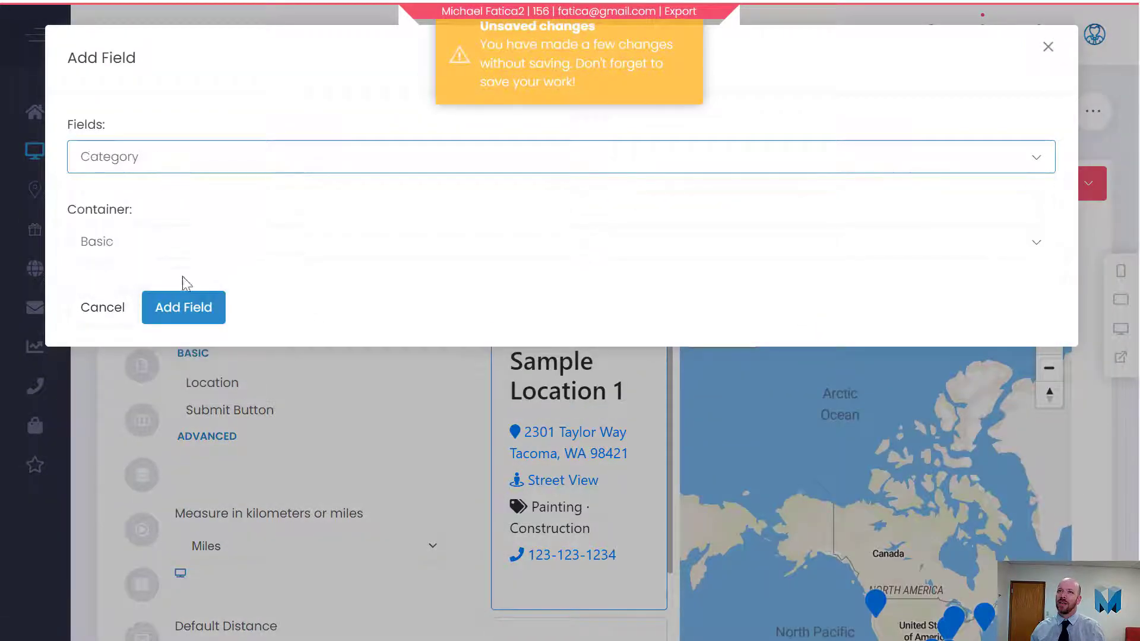
pyautogui.click(184, 305)
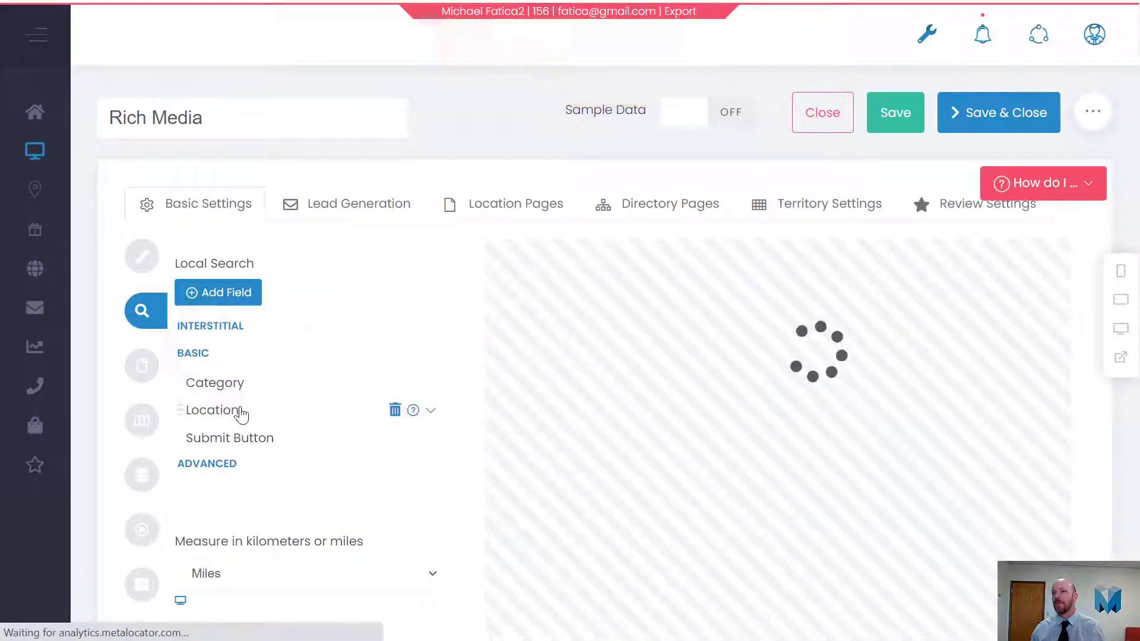
pyautogui.moveTo(242, 390); pyautogui.dragTo(249, 414)
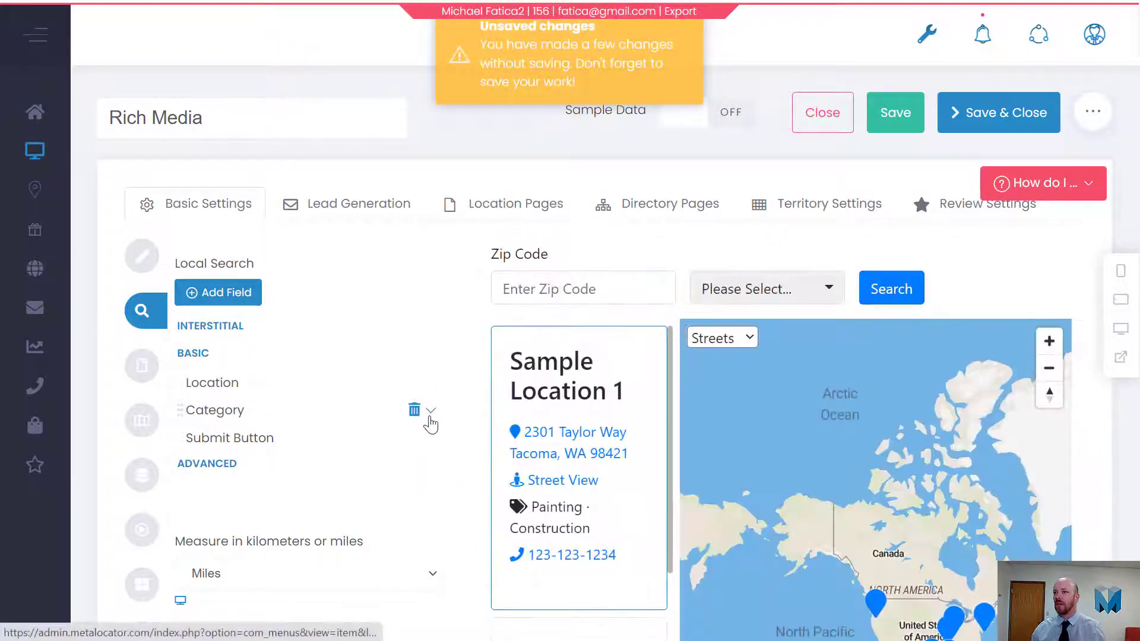
# - Label the category search field "Category" and check the category choices offered in the preview's dropdown
pyautogui.click(428, 411)
pyautogui.scroll(-4, 342, 445)
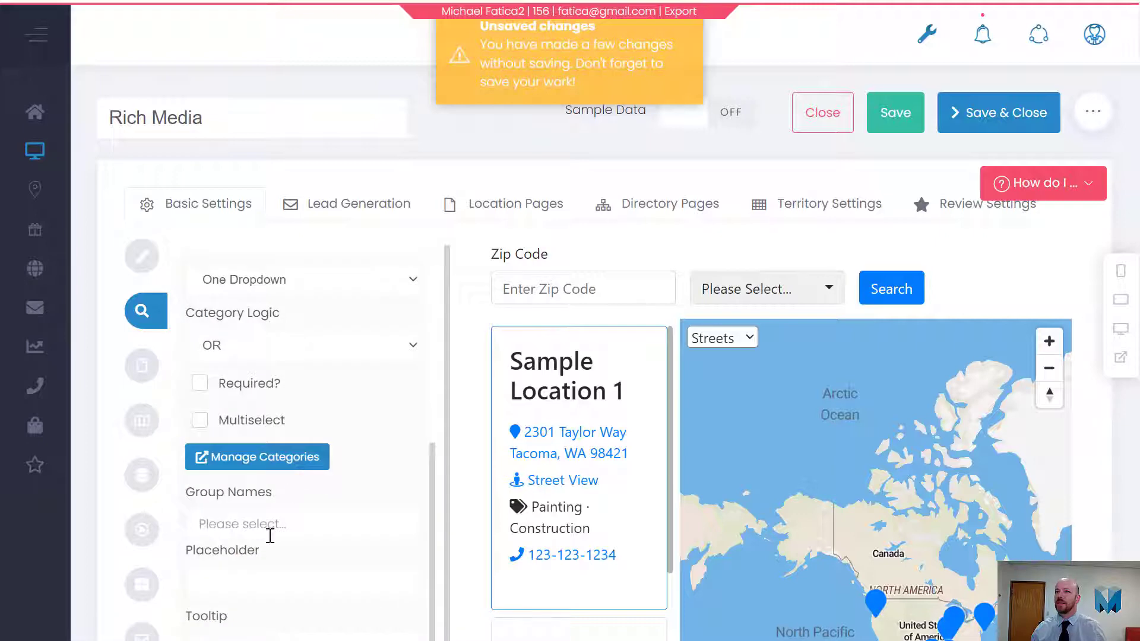
pyautogui.scroll(-3, 249, 504)
pyautogui.click(246, 547)
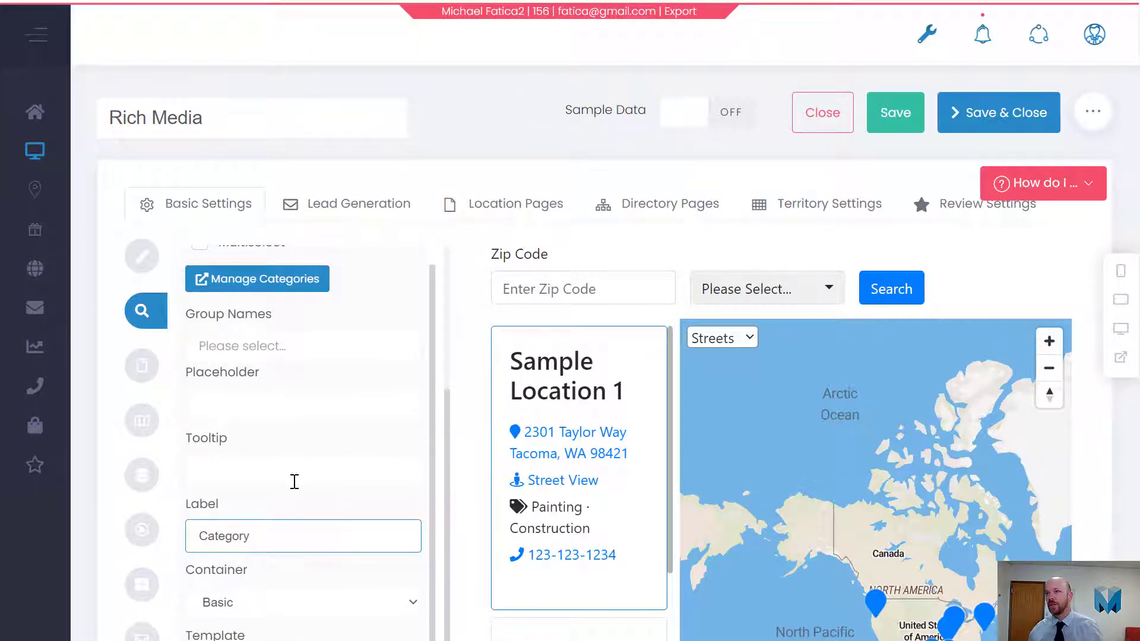
pyautogui.click(294, 481)
pyautogui.scroll(3, 449, 366)
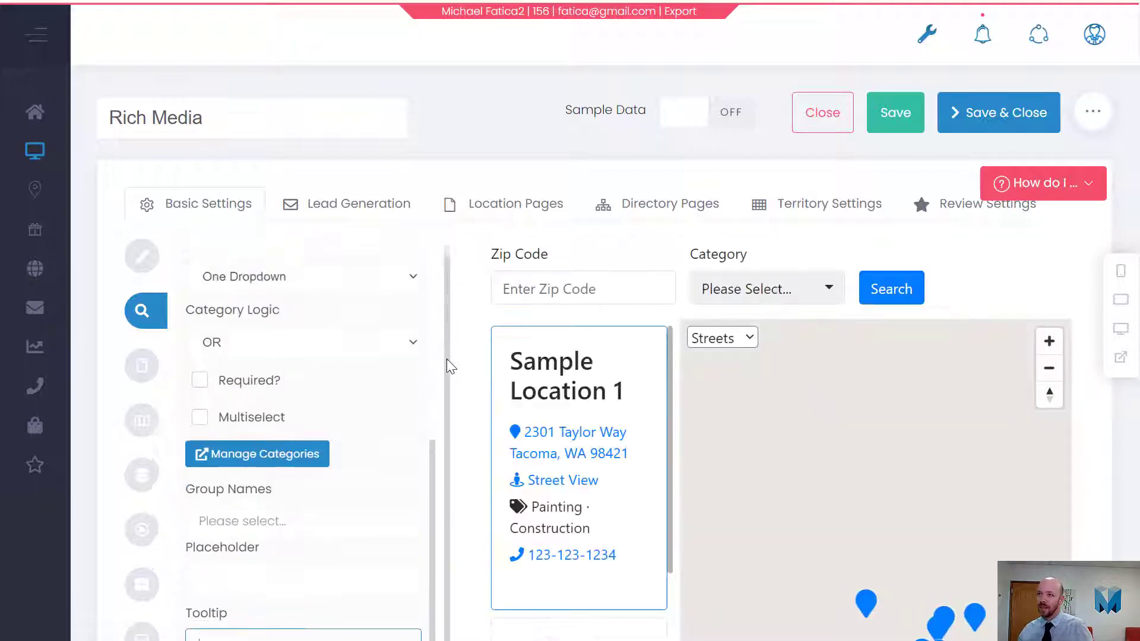
pyautogui.scroll(4, 450, 356)
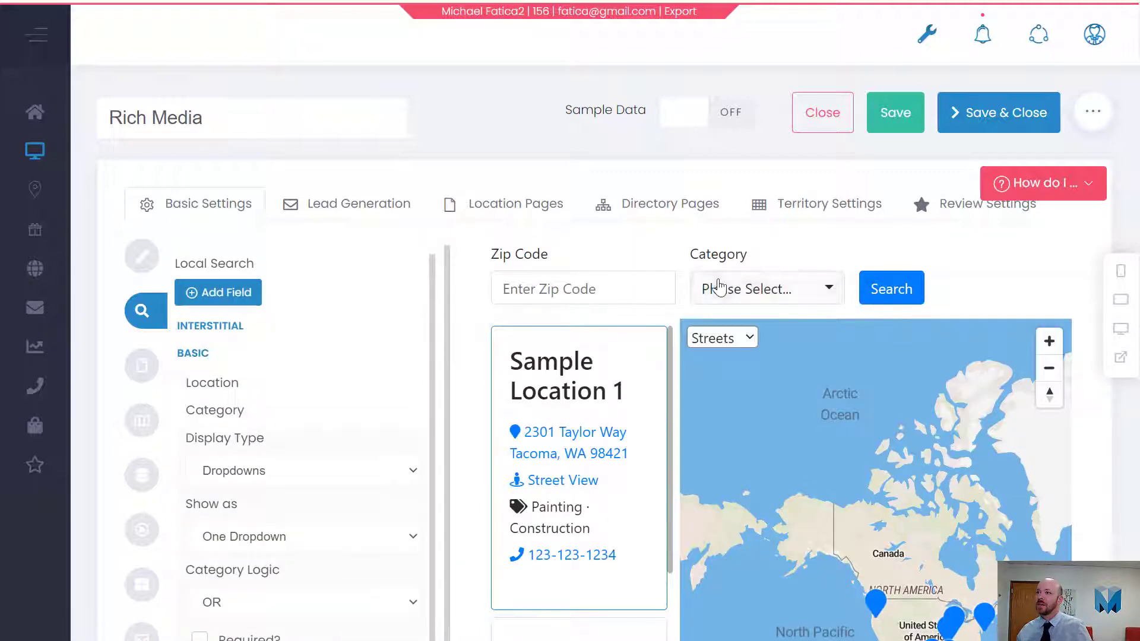
pyautogui.click(720, 286)
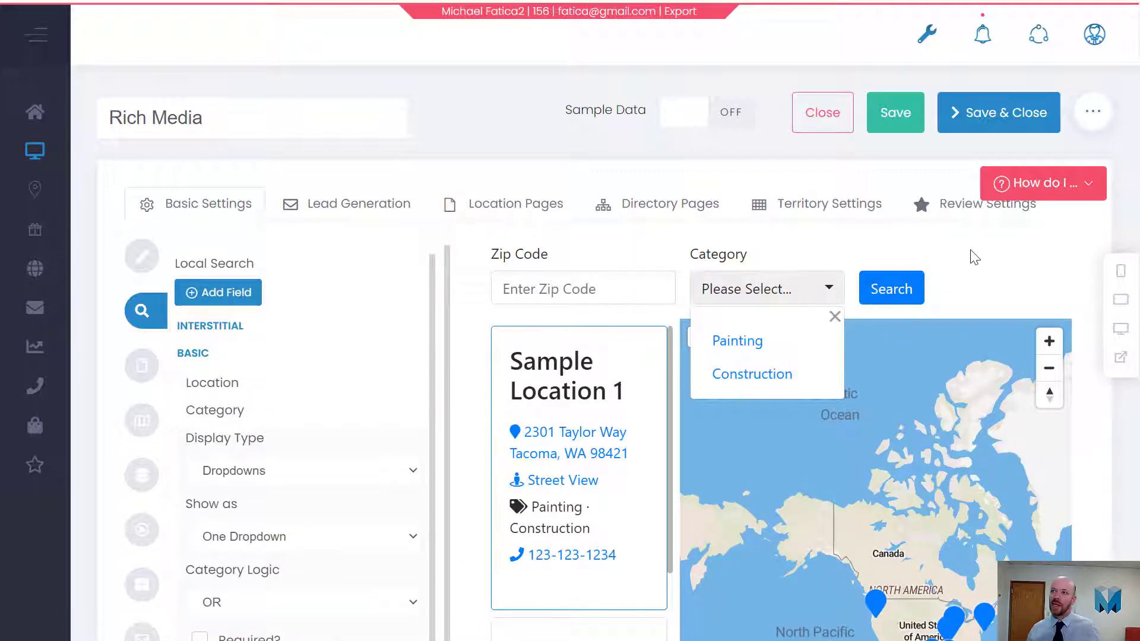
pyautogui.click(990, 280)
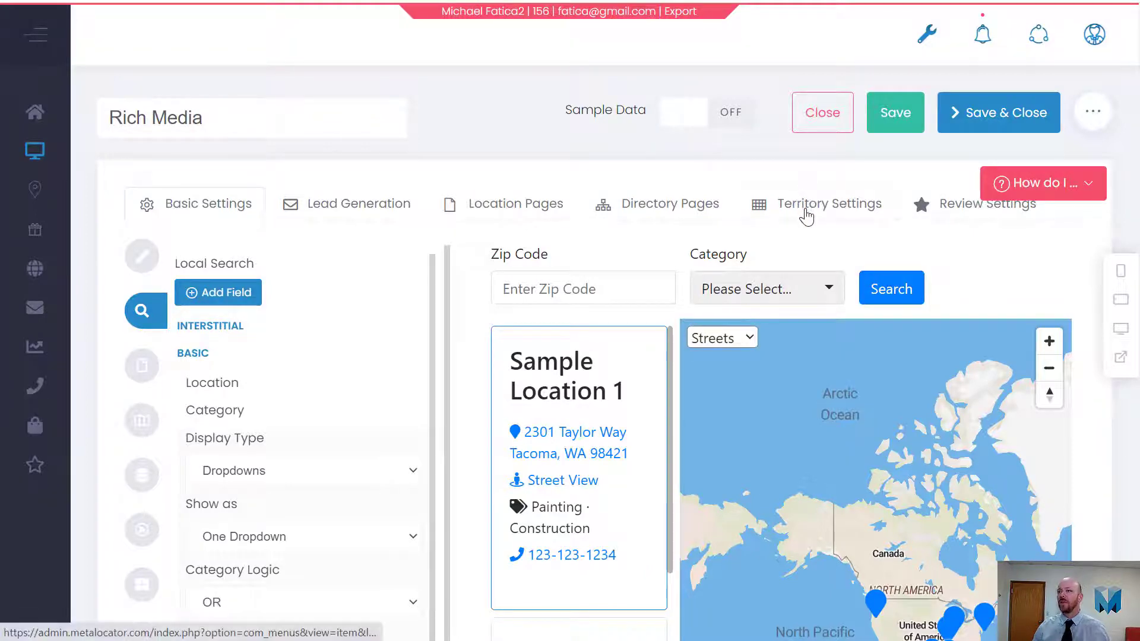
# - Set Enable Territories by Category to Yes in the interface's territory settings
pyautogui.click(805, 218)
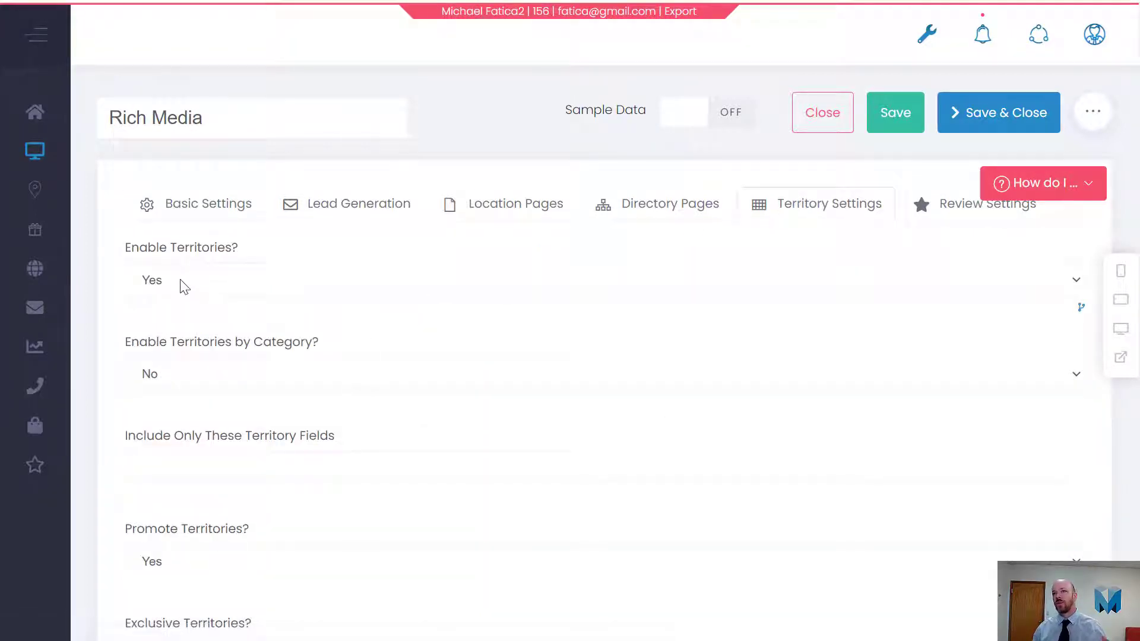
pyautogui.click(185, 378)
pyautogui.click(174, 399)
# - Set both Exclusive Territories and Include Territories in Drop-downs to No
pyautogui.scroll(-5, 177, 406)
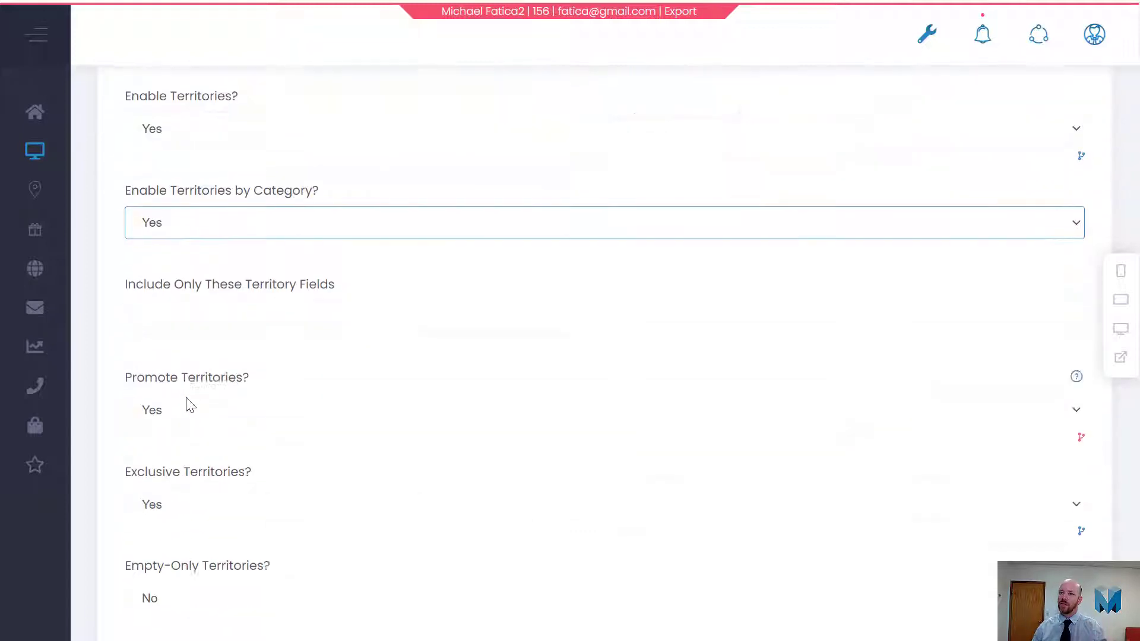
pyautogui.click(189, 398)
pyautogui.click(198, 432)
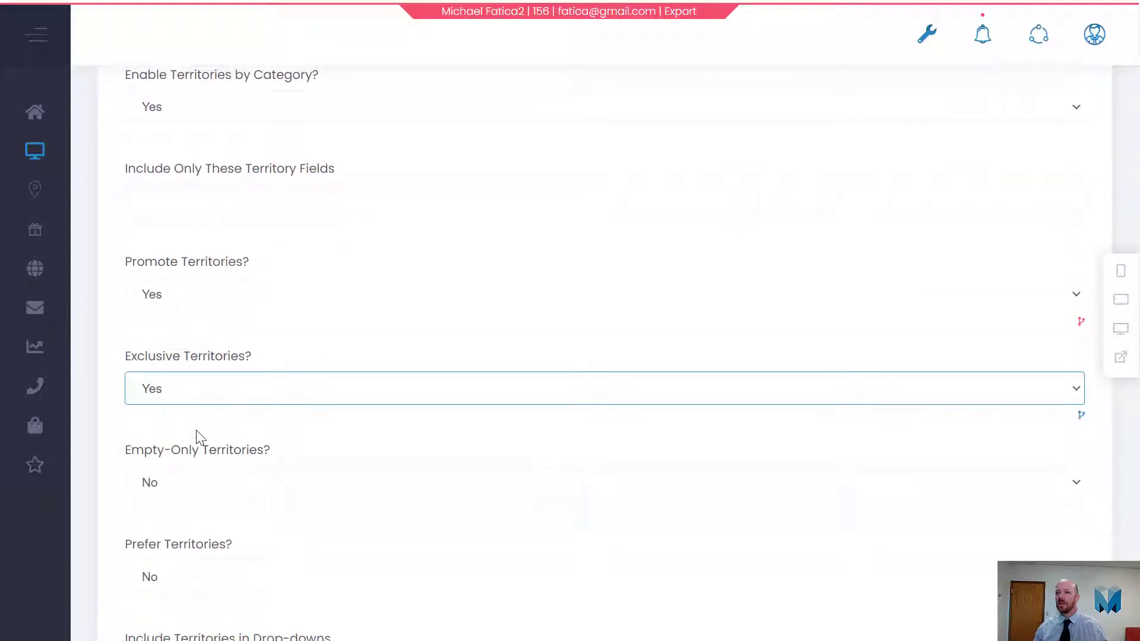
pyautogui.scroll(-3, 203, 437)
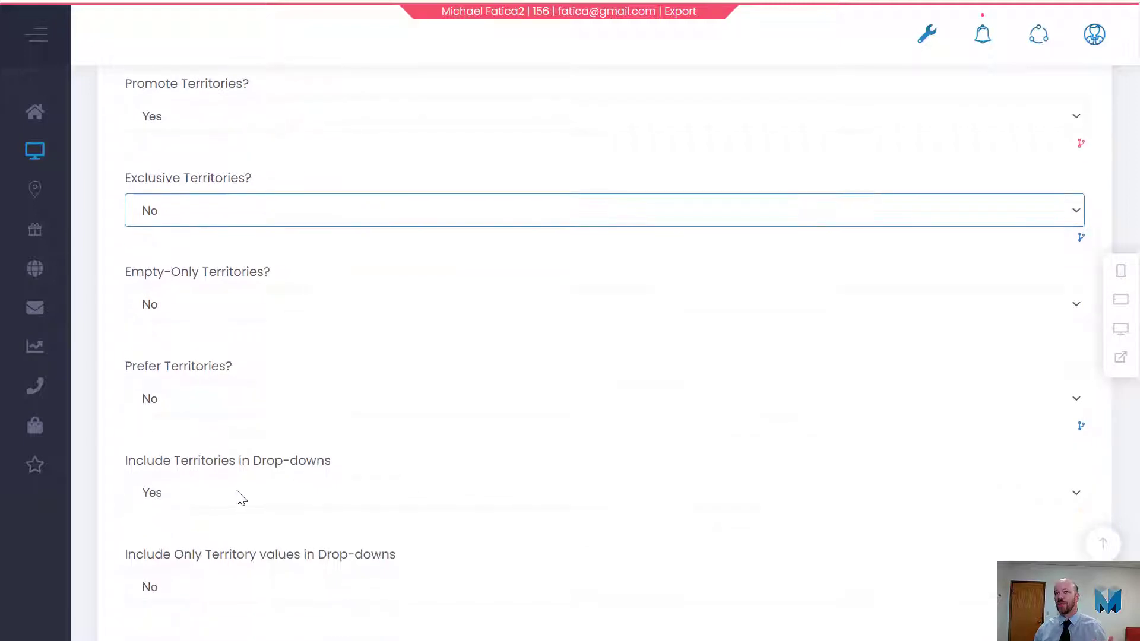
pyautogui.scroll(-1, 238, 504)
pyautogui.scroll(3, 219, 409)
pyautogui.scroll(-5, 207, 320)
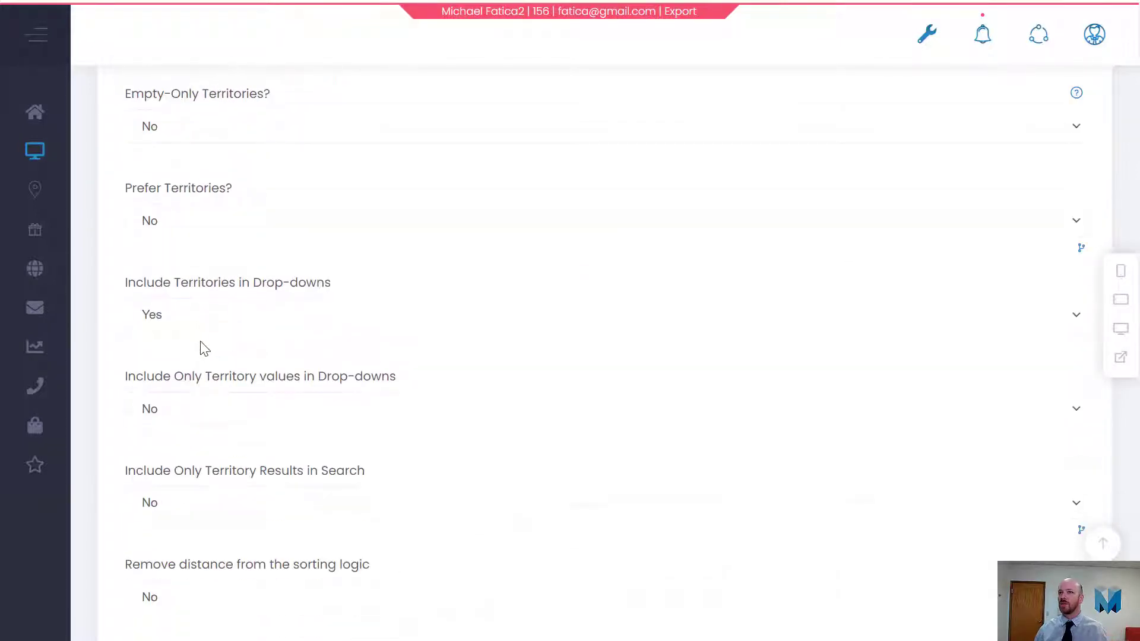
pyautogui.click(200, 320)
pyautogui.click(190, 349)
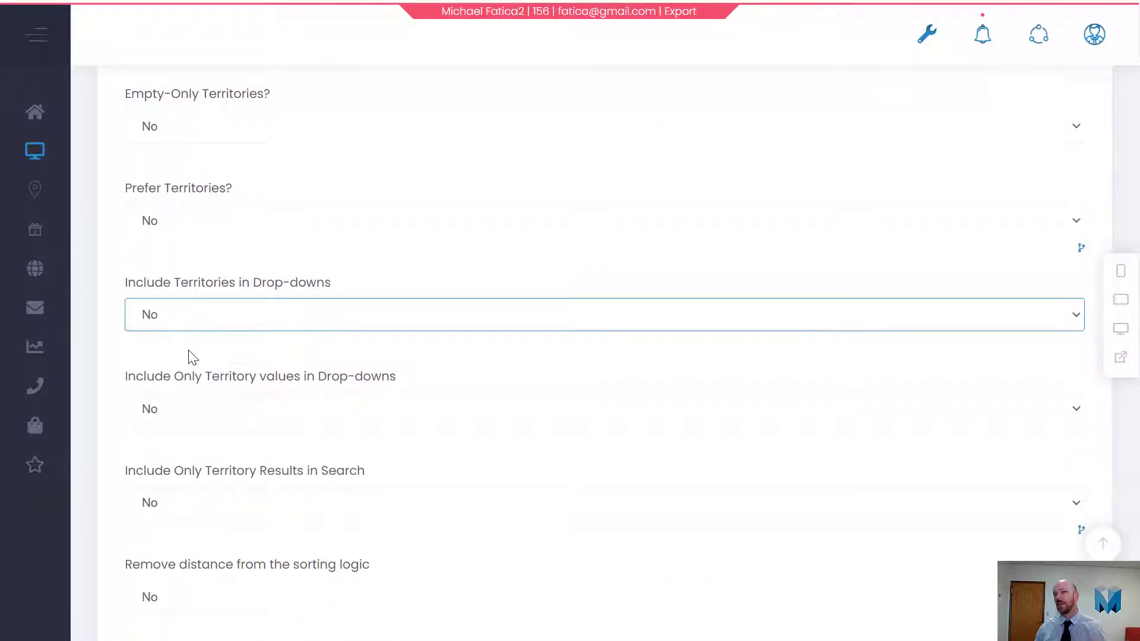
# - Turn off Allow Partial Match Keyword among the additional territory features and save the Rich Media interface
pyautogui.scroll(-4, 191, 362)
pyautogui.scroll(9, 413, 504)
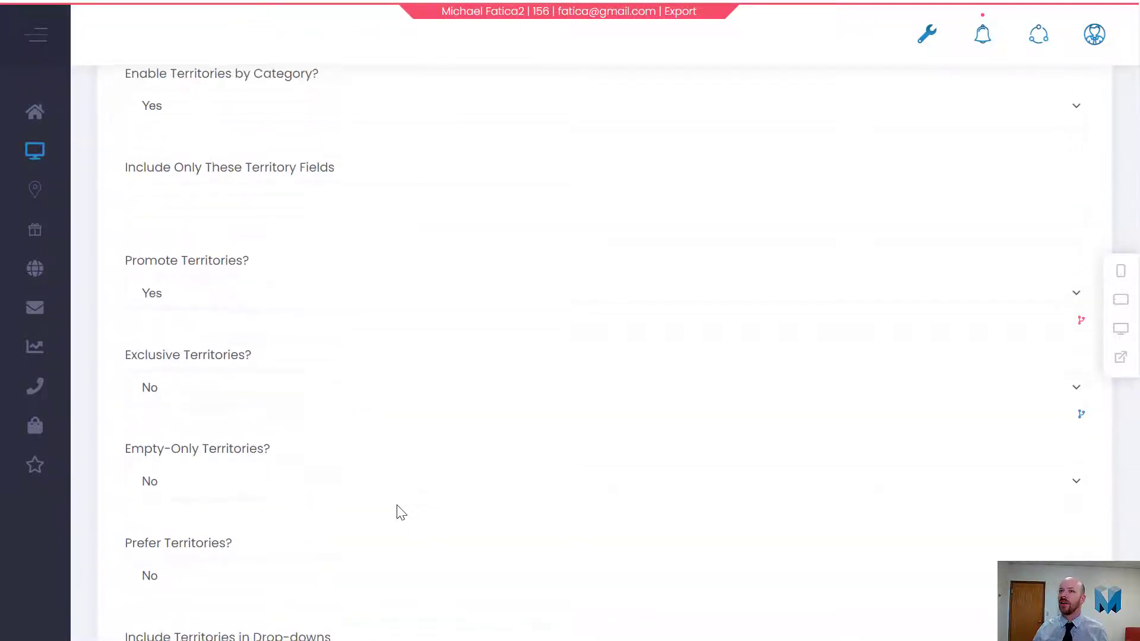
pyautogui.scroll(-9, 401, 512)
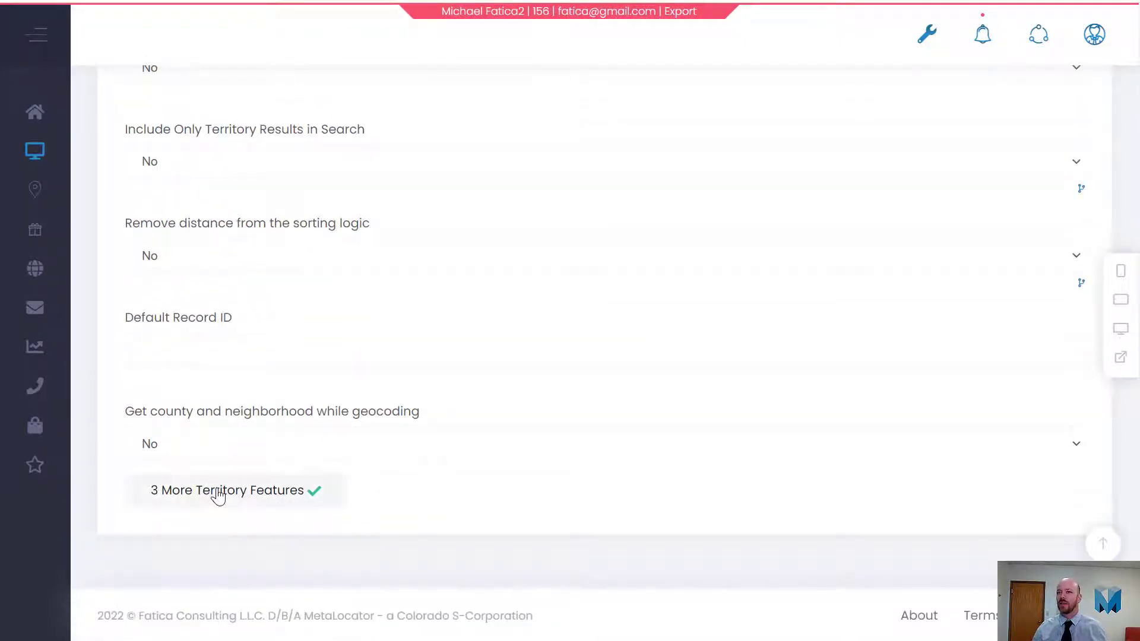
pyautogui.click(218, 496)
pyautogui.scroll(-4, 202, 469)
pyautogui.click(195, 432)
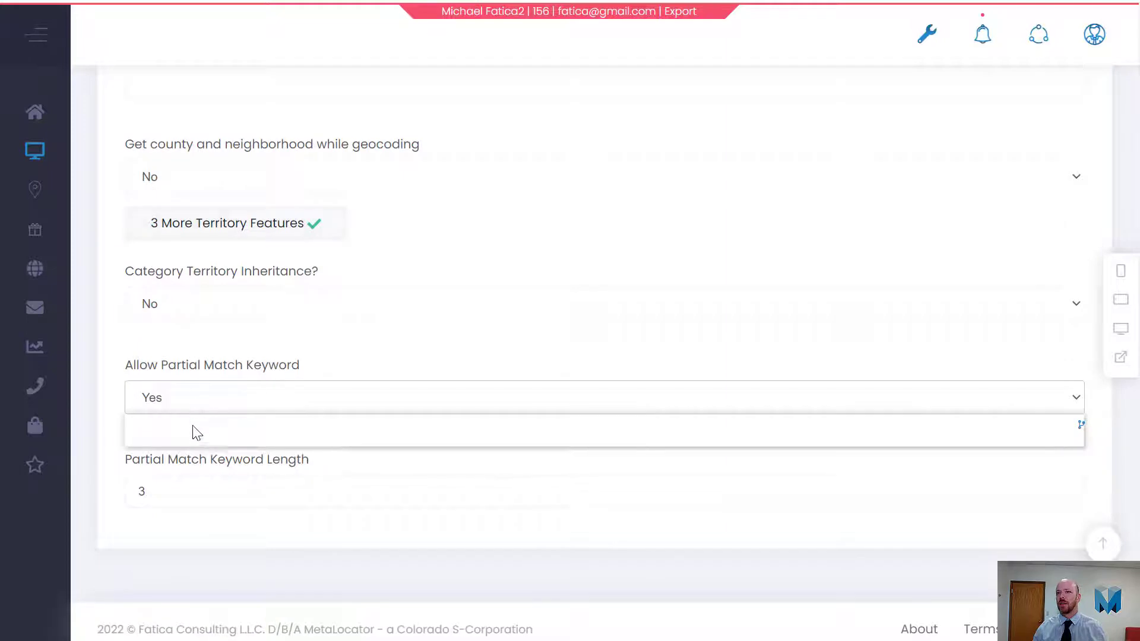
pyautogui.click(167, 434)
pyautogui.scroll(5, 472, 523)
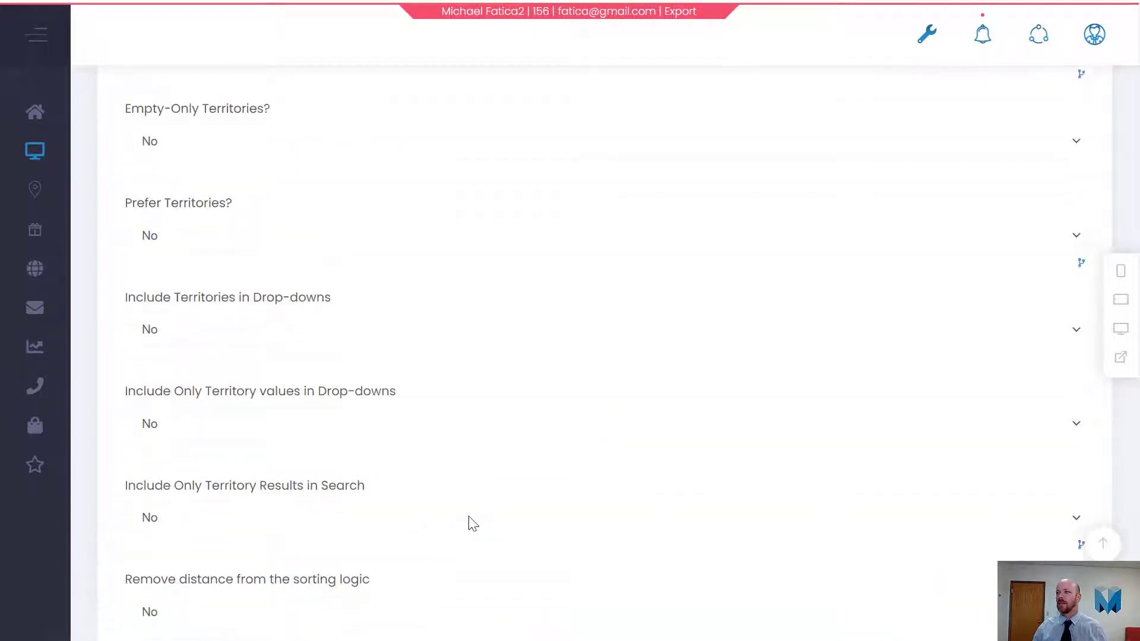
pyautogui.scroll(10, 473, 524)
pyautogui.click(896, 120)
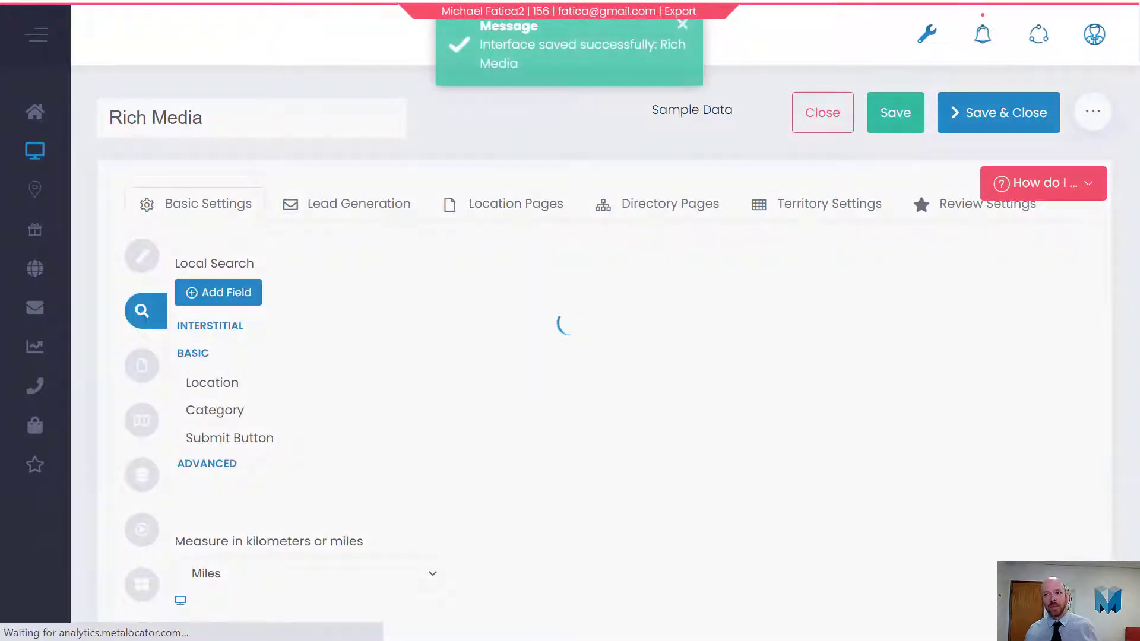
# - Review the saved Enable Territories and Enable Territories by Category options in the territory settings
pyautogui.click(829, 208)
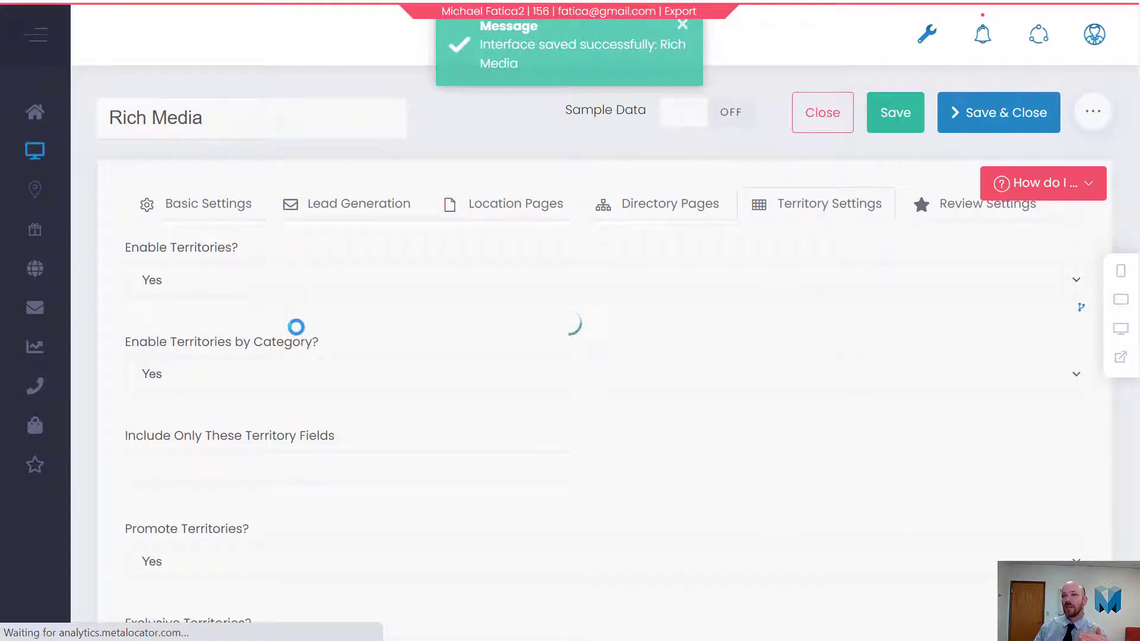
pyautogui.scroll(-1, 189, 301)
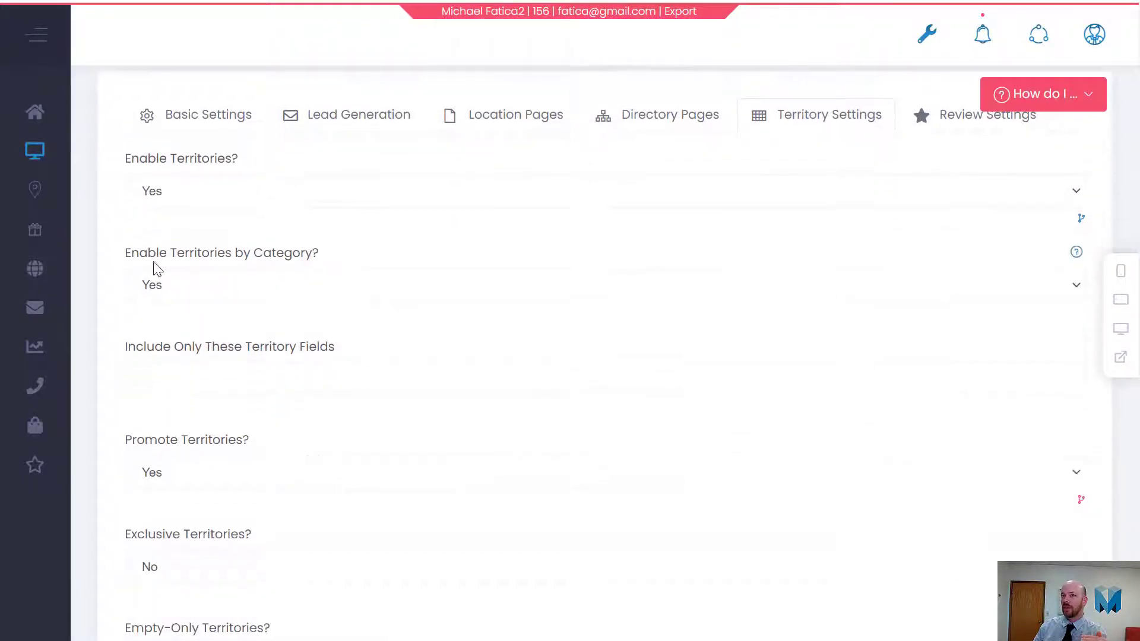
pyautogui.moveTo(125, 255); pyautogui.dragTo(315, 254)
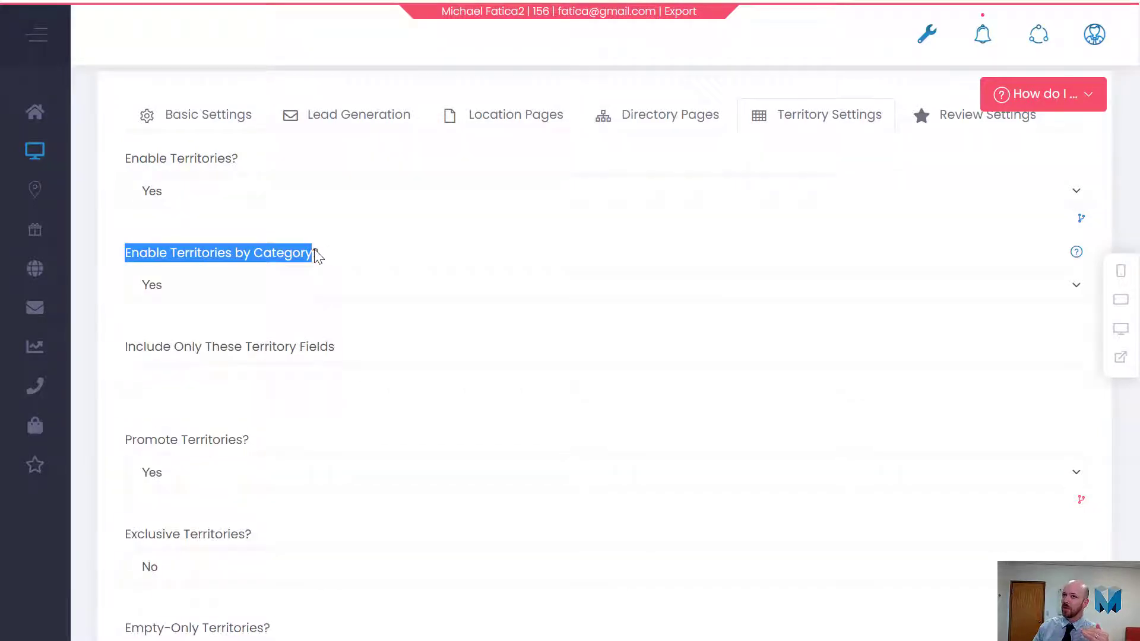
pyautogui.click(316, 255)
pyautogui.moveTo(131, 158); pyautogui.dragTo(265, 185)
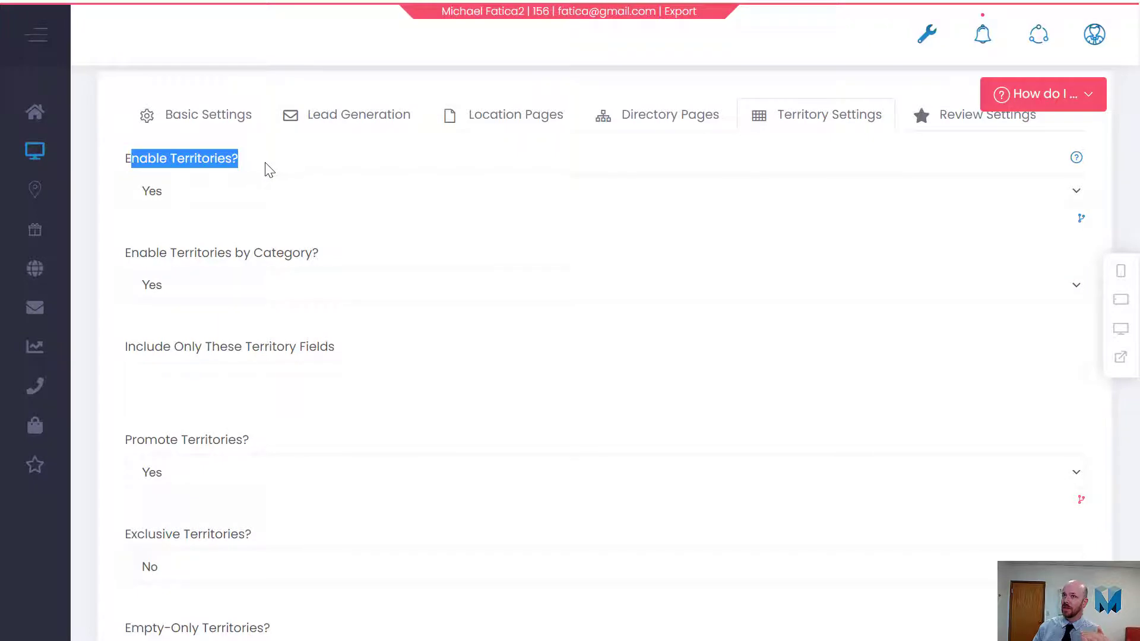
pyautogui.click(320, 521)
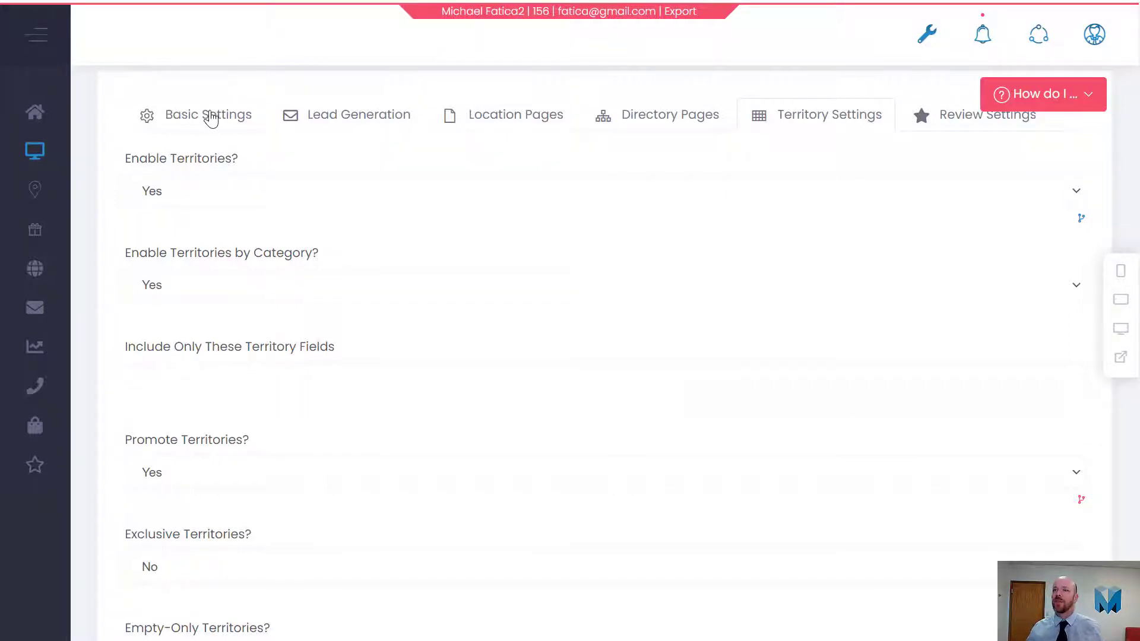
# - Return to the basic settings and check the search preview with its Zip Code and Category fields
pyautogui.click(208, 115)
pyautogui.rightClick(469, 325)
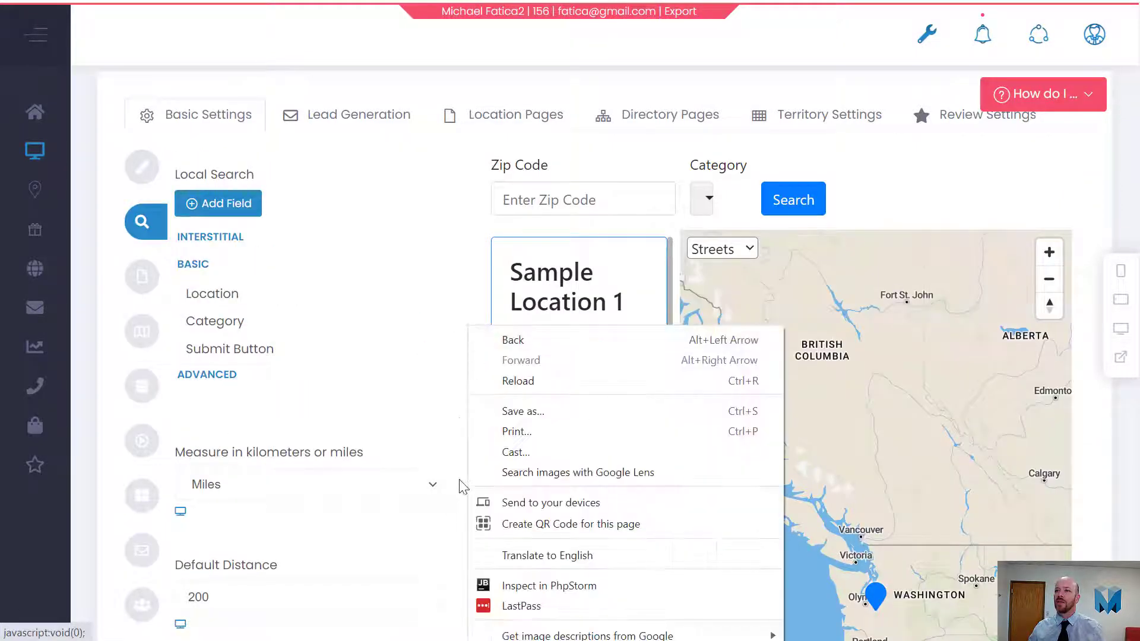
pyautogui.click(239, 298)
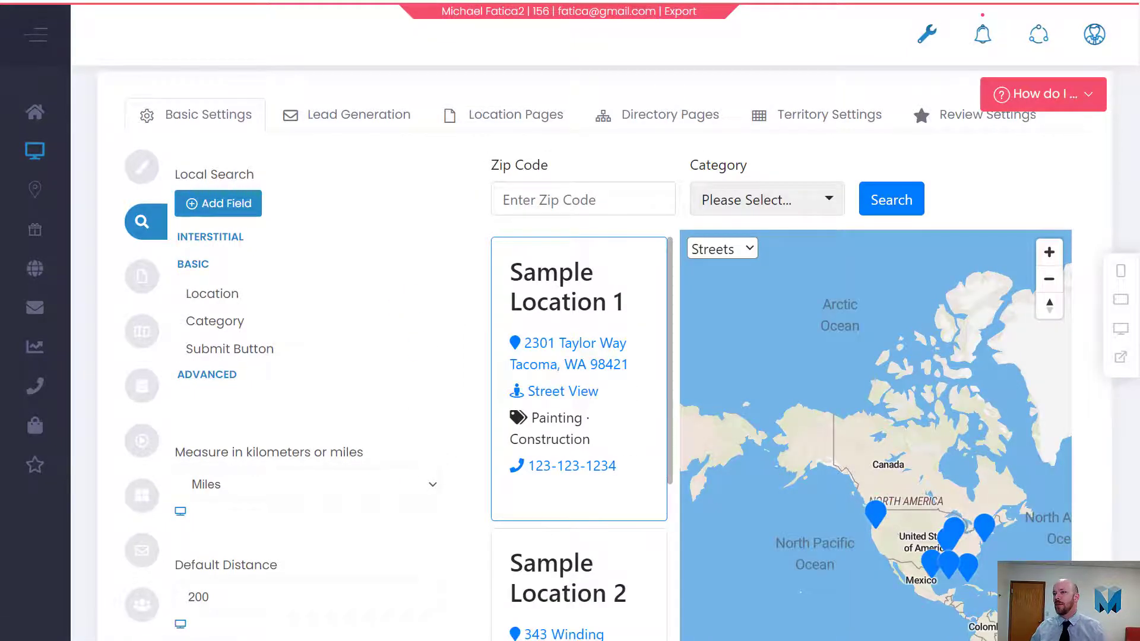
# - Copy the Washington row's postal code, 98421, from territory_test_file.csv in Excel and search the MetaLocator preview for it
pyautogui.hotkey('alt', 'Tab')
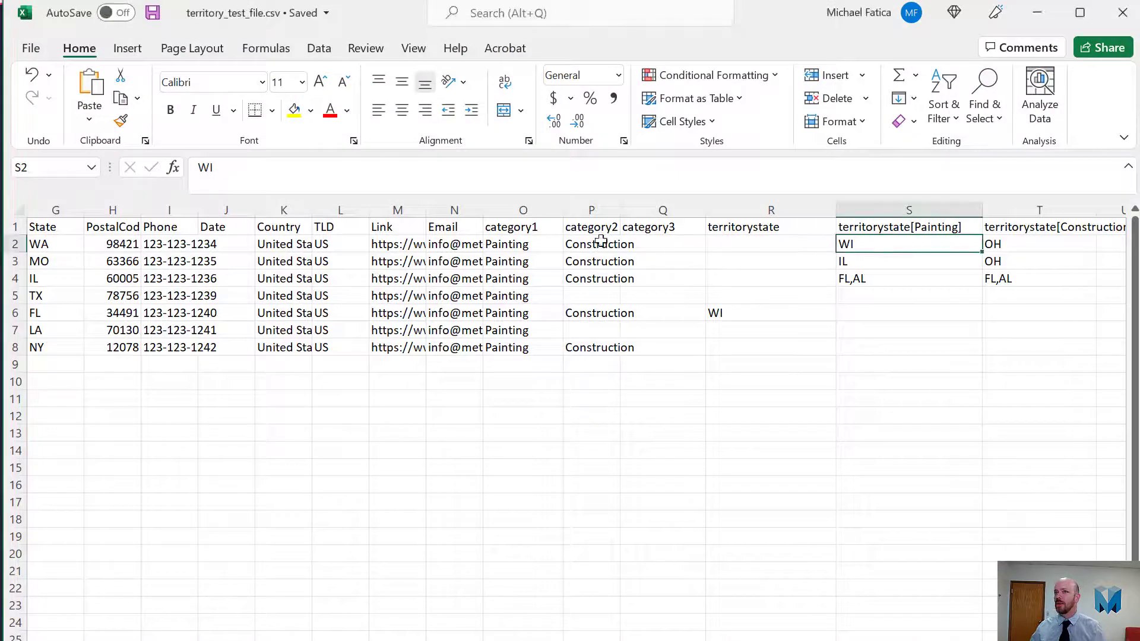
pyautogui.click(15, 244)
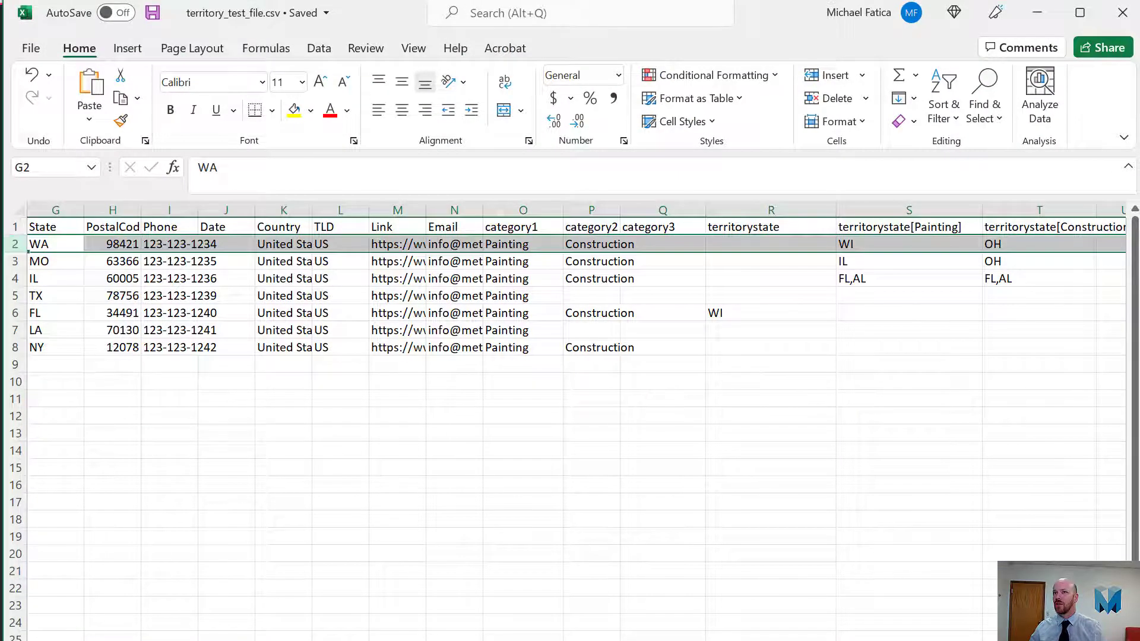
pyautogui.click(110, 244)
pyautogui.hotkey('ctrl', 'c')
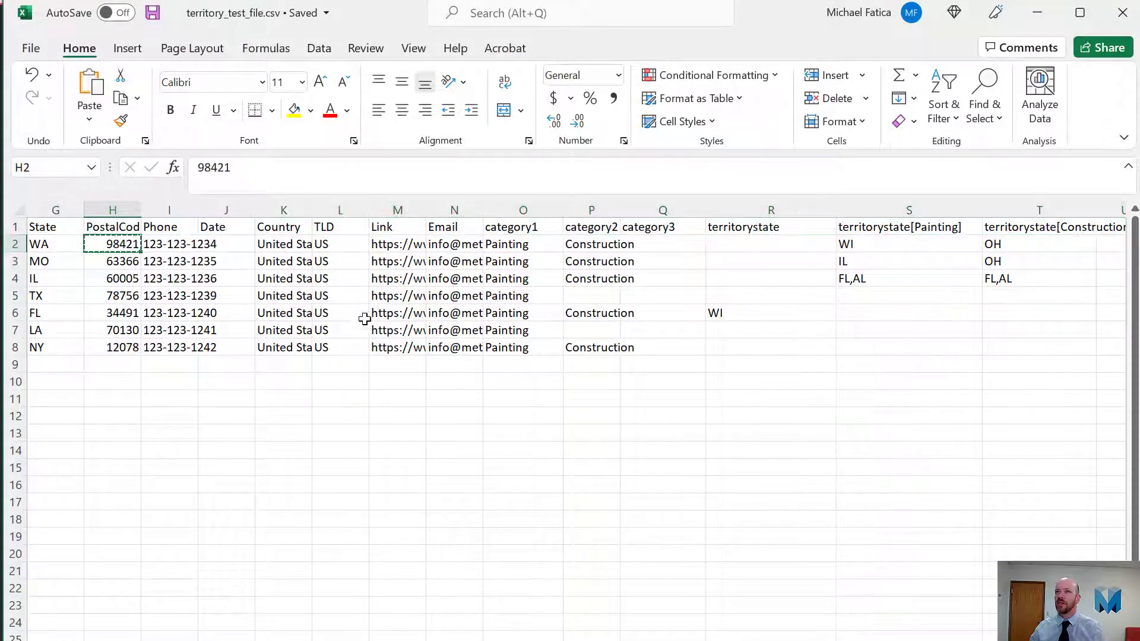
pyautogui.hotkey('alt', 'Tab')
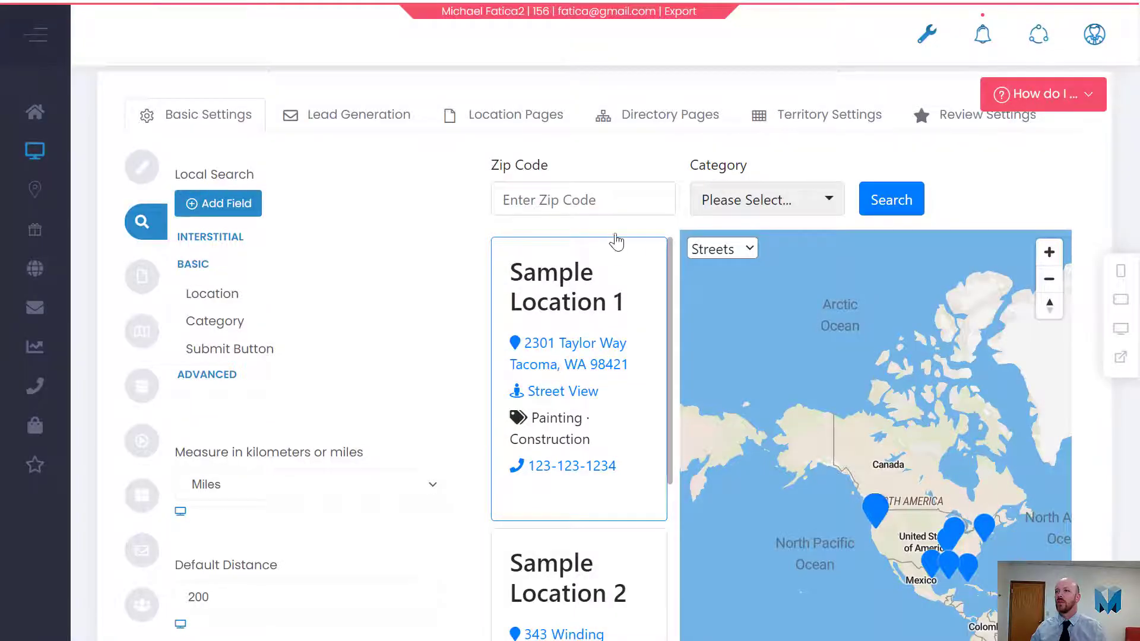
pyautogui.click(626, 189)
pyautogui.hotkey('ctrl', 'v')
pyautogui.click(884, 209)
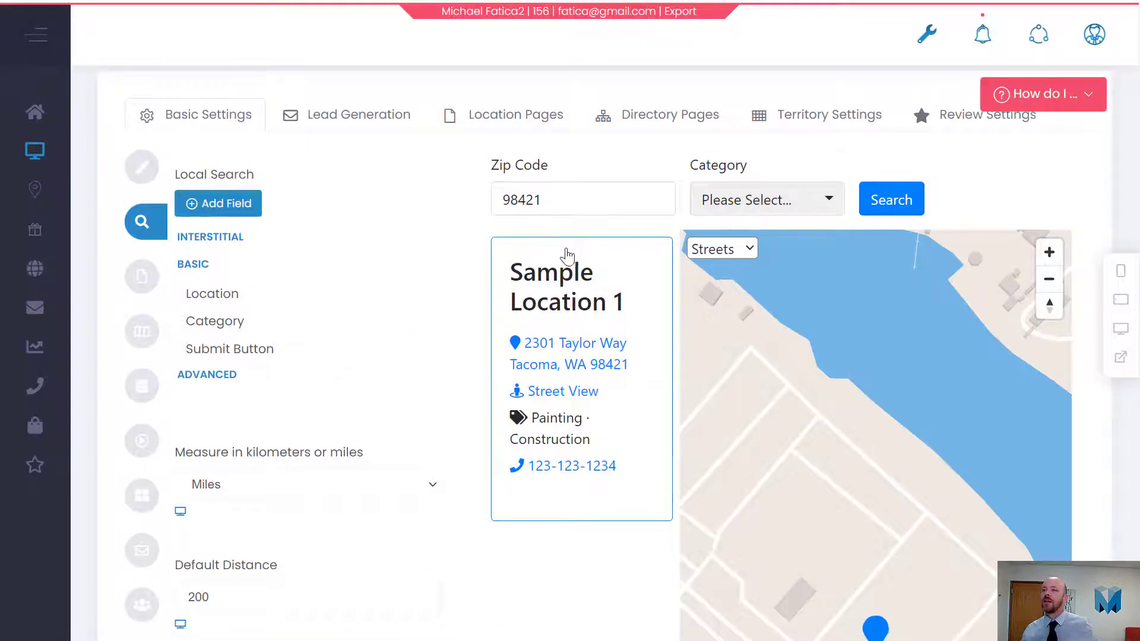
# - Replace the zip code in the MetaLocator preview with 53211 and run the search without a category
pyautogui.hotkey('alt', 'Tab')
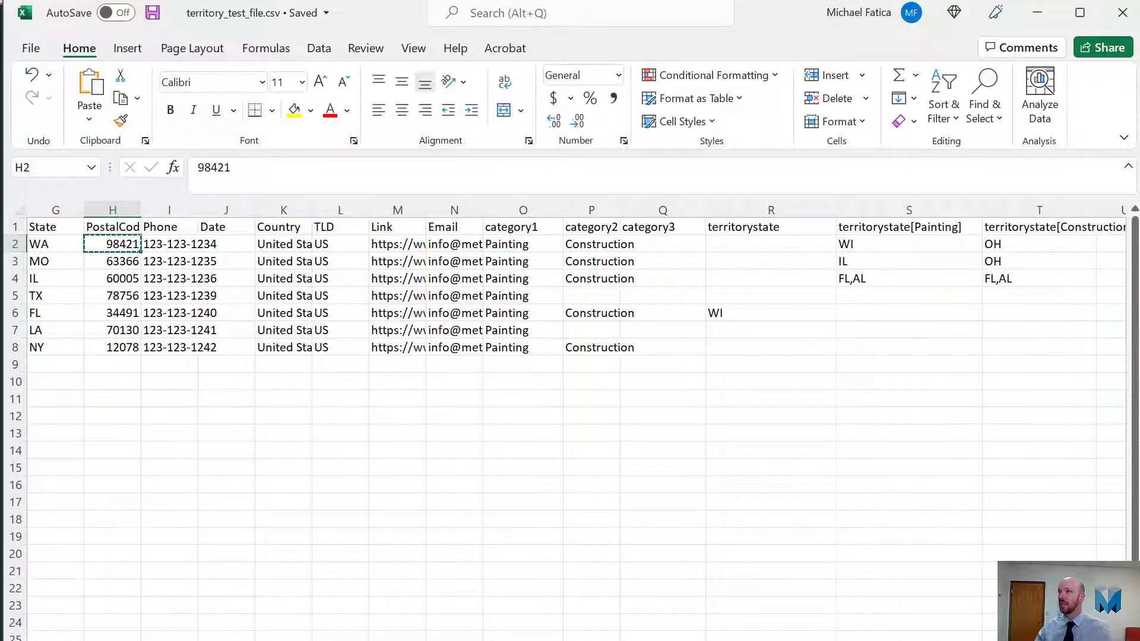
pyautogui.hotkey('alt', 'Tab')
pyautogui.doubleClick(545, 196)
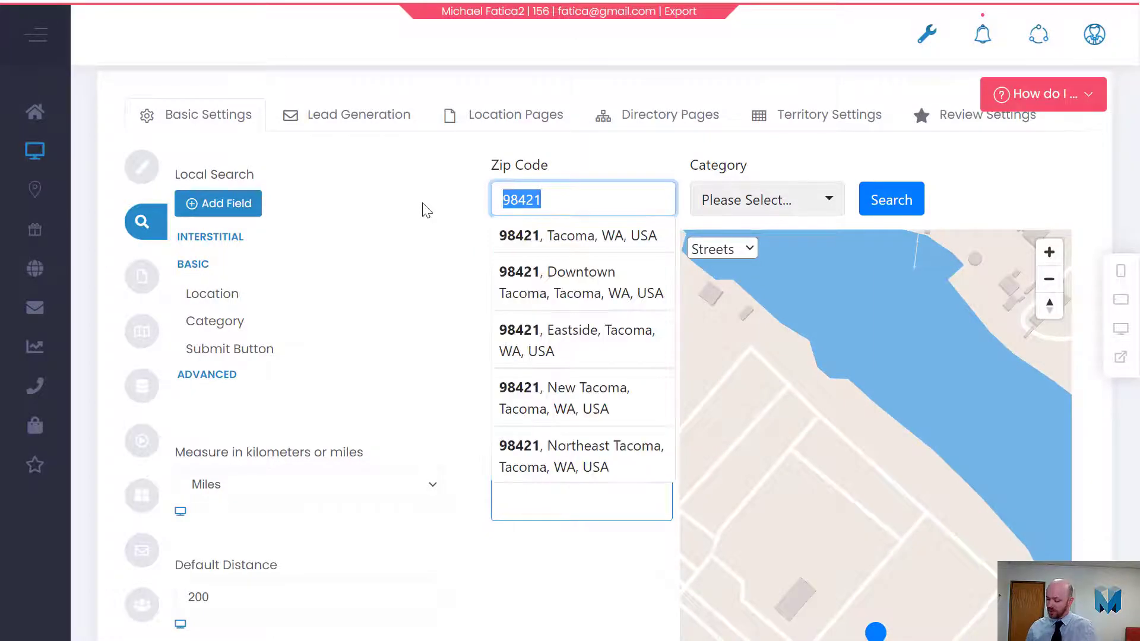
pyautogui.write('53211')
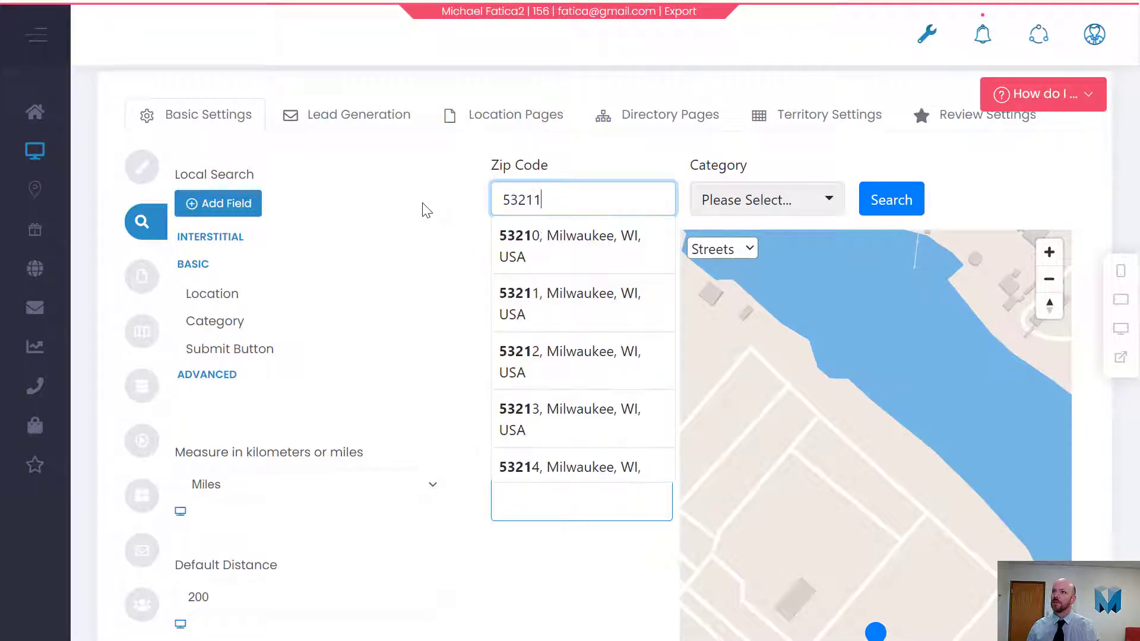
pyautogui.press('Return')
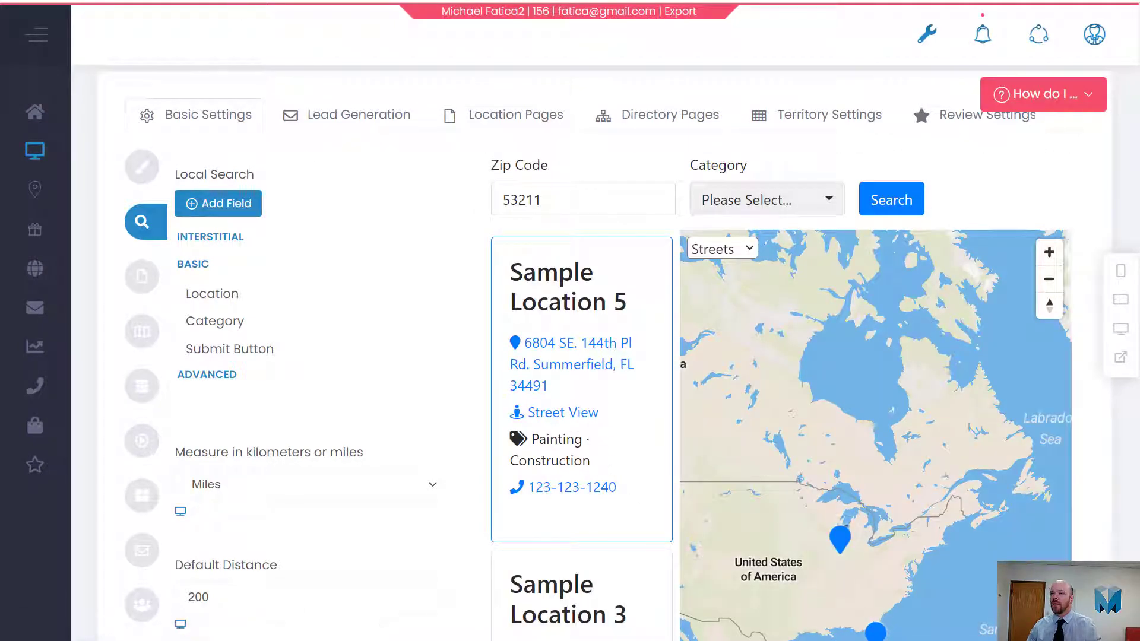
# - Compare the 53211 search results with the Washington and Florida rows and the territorystate column in the Excel sheet
pyautogui.click(518, 638)
pyautogui.click(14, 244)
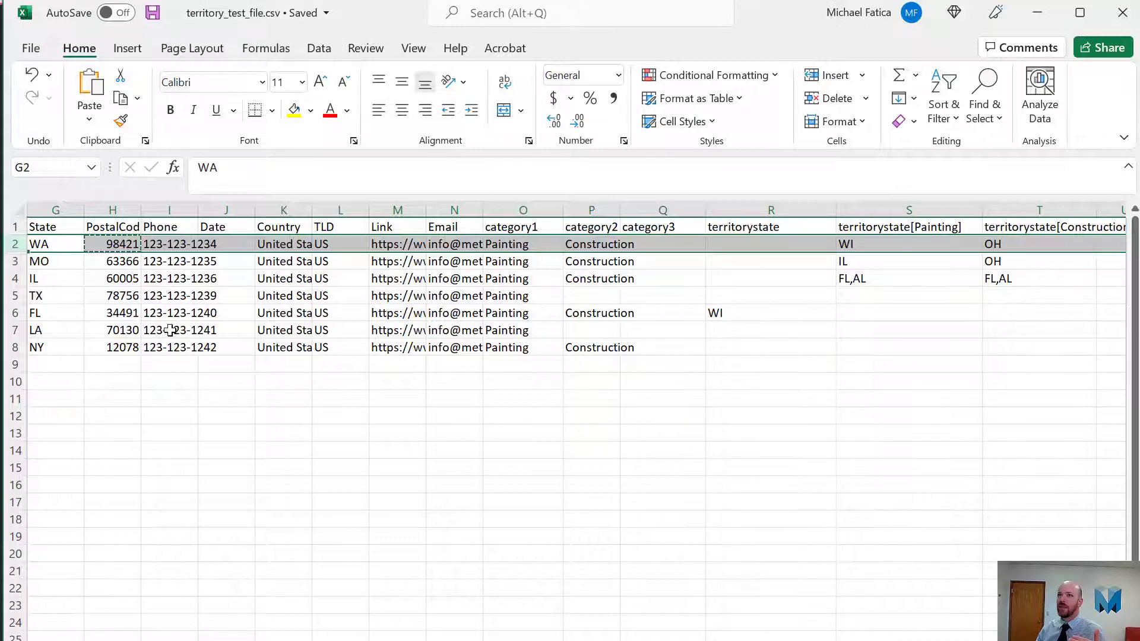
pyautogui.click(29, 312)
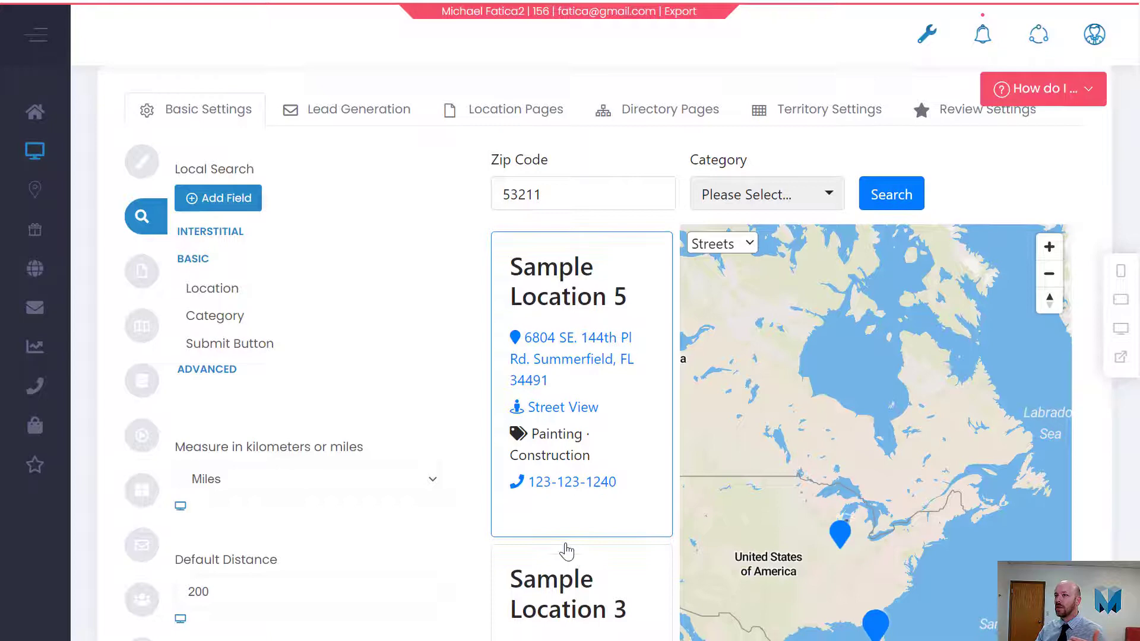
pyautogui.scroll(-3, 594, 508)
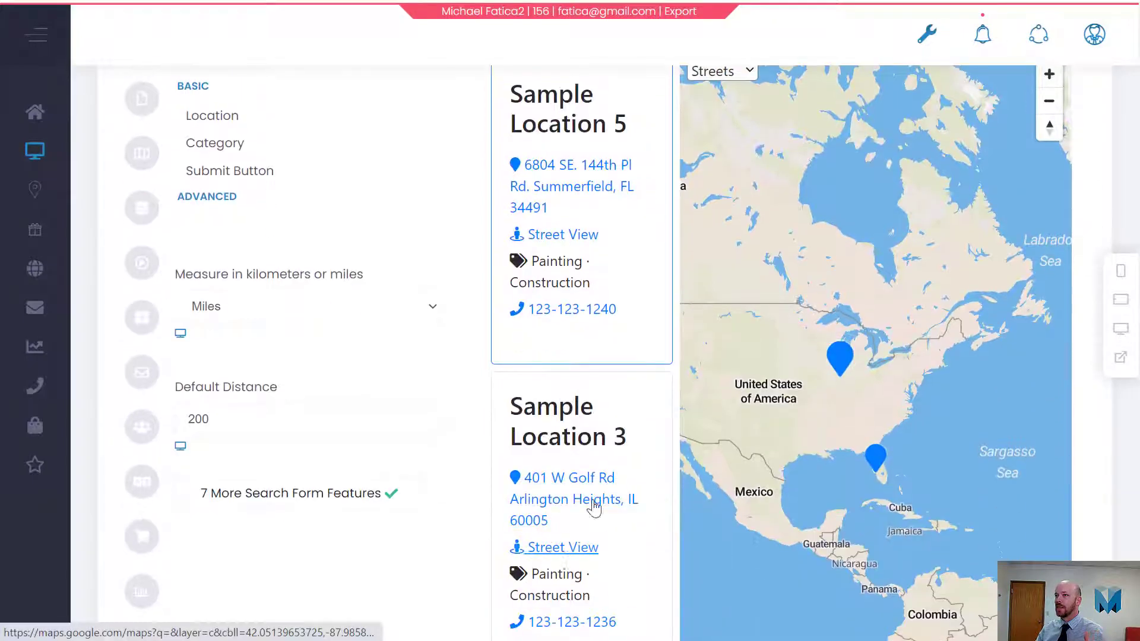
pyautogui.scroll(2, 543, 204)
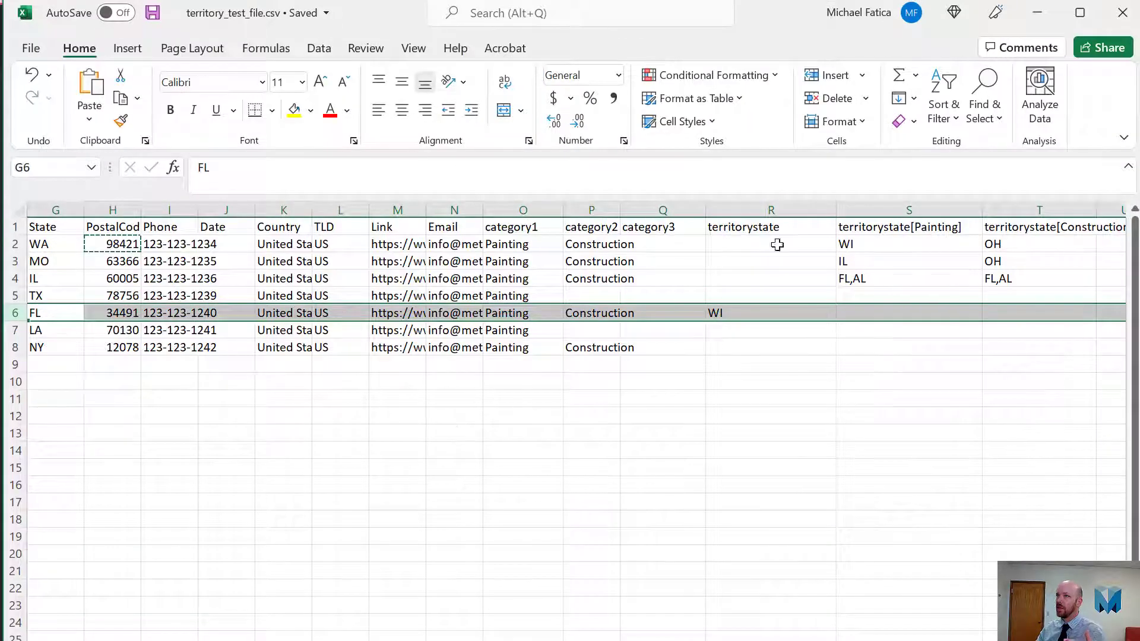
pyautogui.click(772, 208)
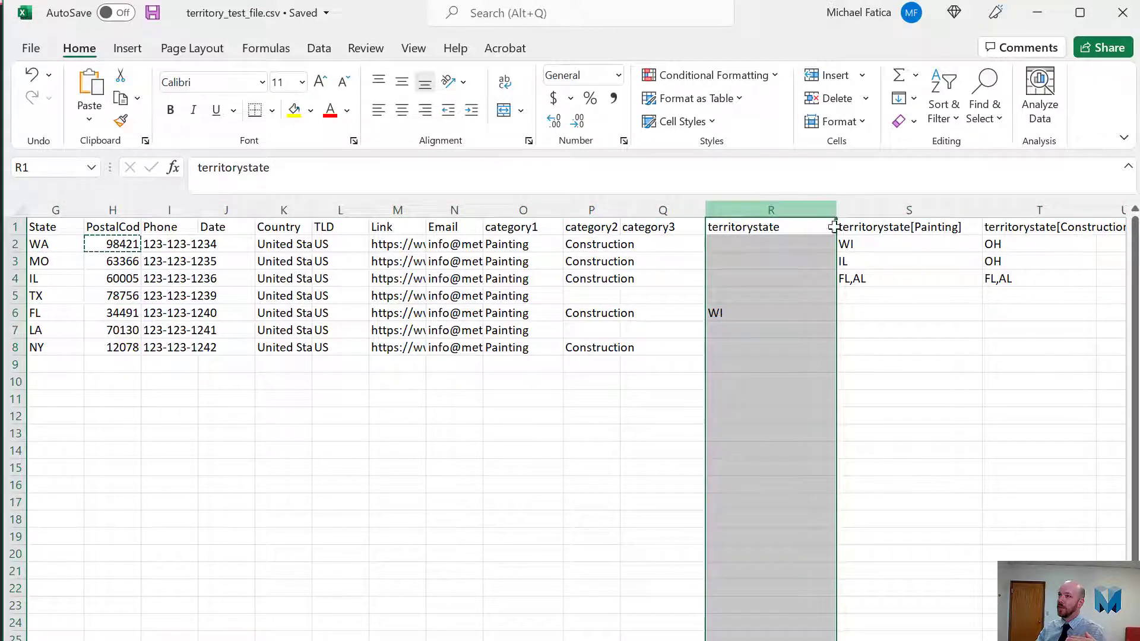
pyautogui.click(14, 244)
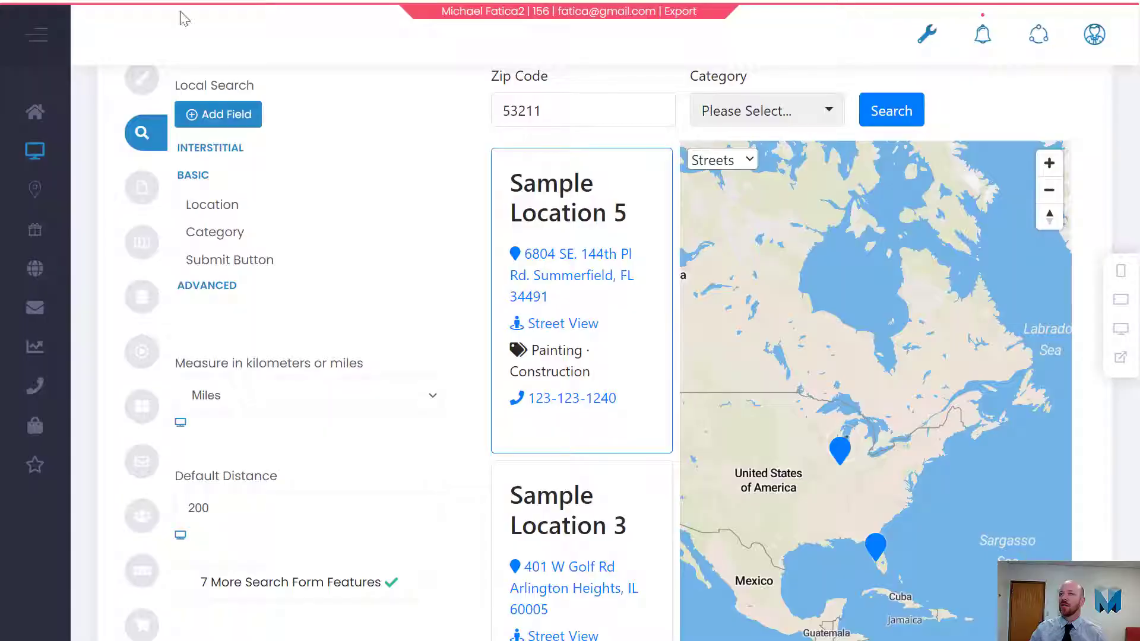
# - Set the MetaLocator preview's Category to Painting and repeat the search for zip code 53211
pyautogui.click(765, 115)
pyautogui.click(745, 173)
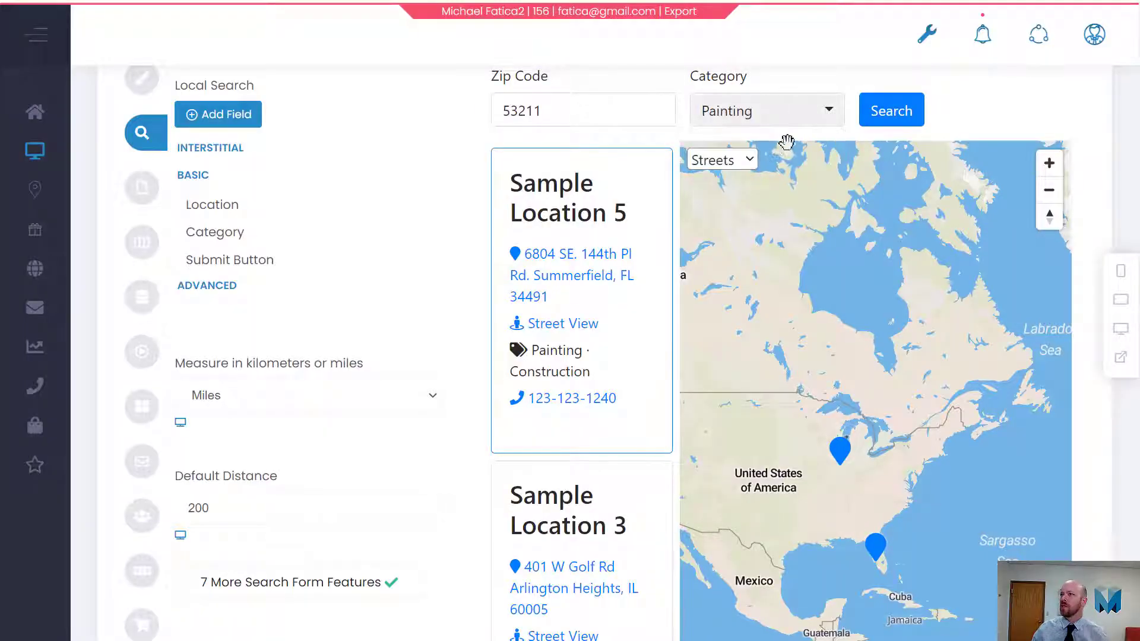
pyautogui.click(904, 122)
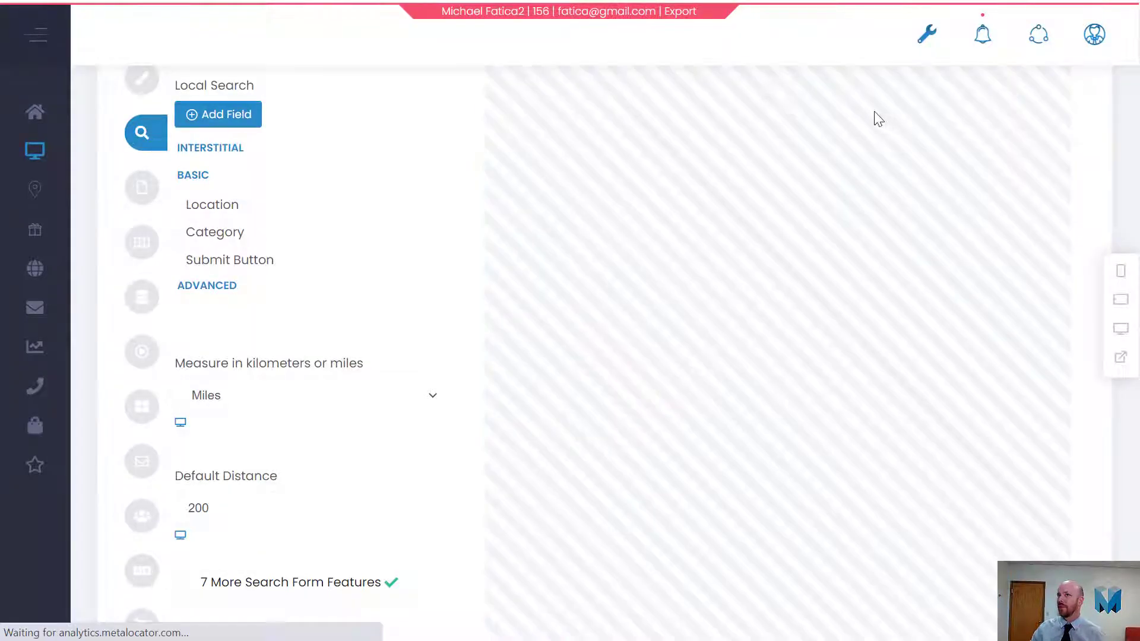
# - Look through the Painting search results and show Sample Location 1's details on the map
pyautogui.scroll(-3, 621, 273)
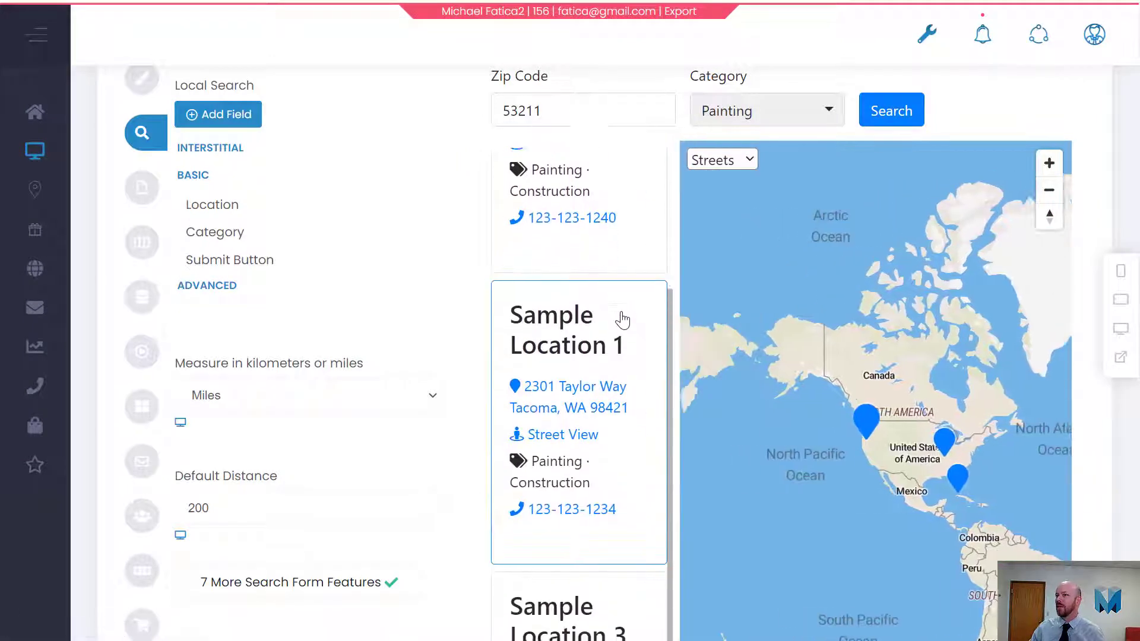
pyautogui.scroll(2, 632, 332)
pyautogui.scroll(-2, 632, 338)
pyautogui.click(628, 337)
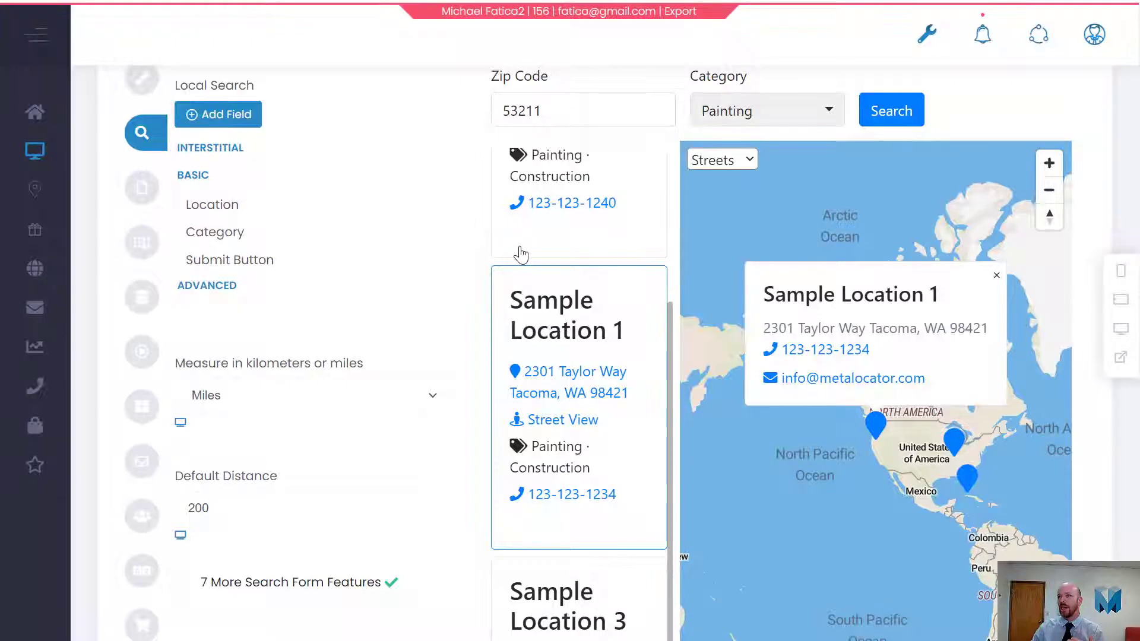
pyautogui.scroll(3, 546, 261)
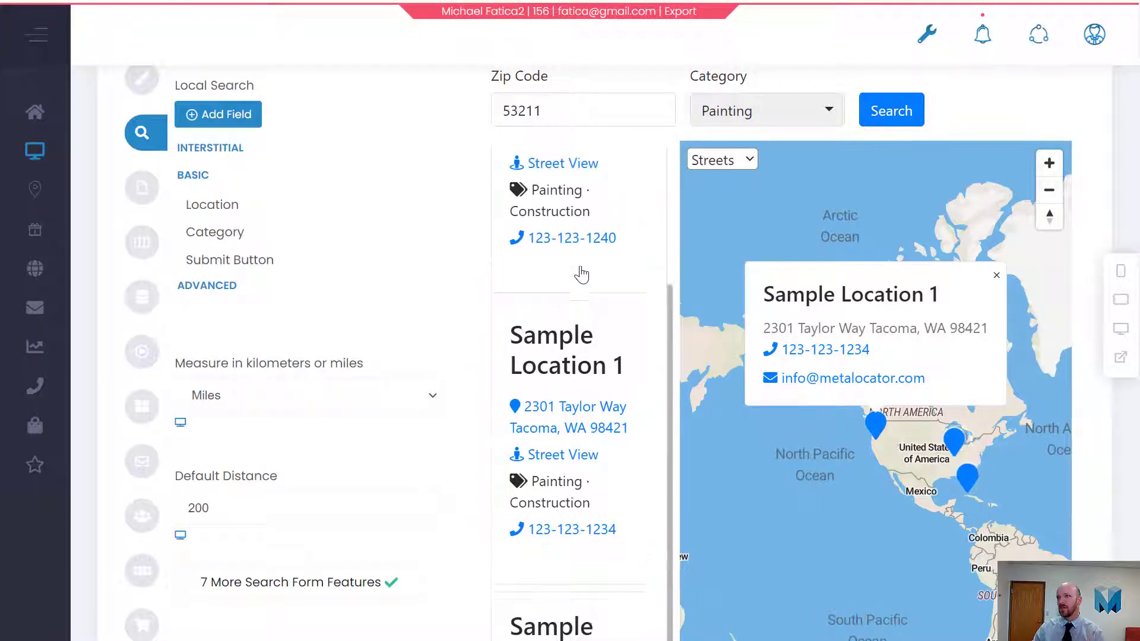
pyautogui.click(734, 126)
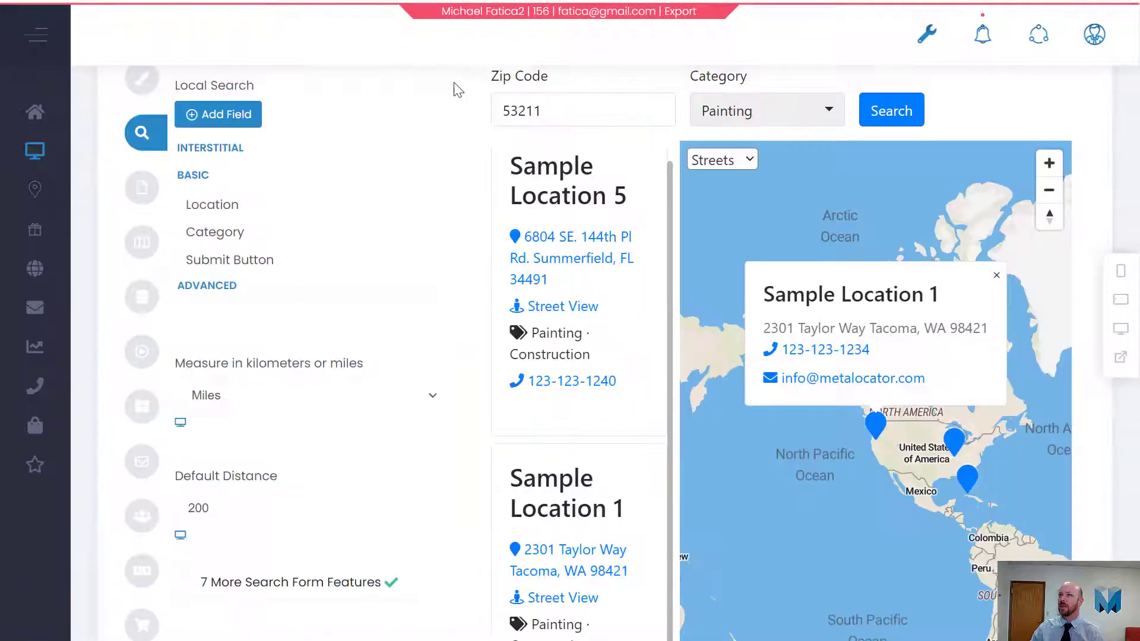
# - Check the Enable Territories by Category setting against Excel's territorystate[Painting] column, and return to the search preview in the basic settings
pyautogui.scroll(3, 457, 89)
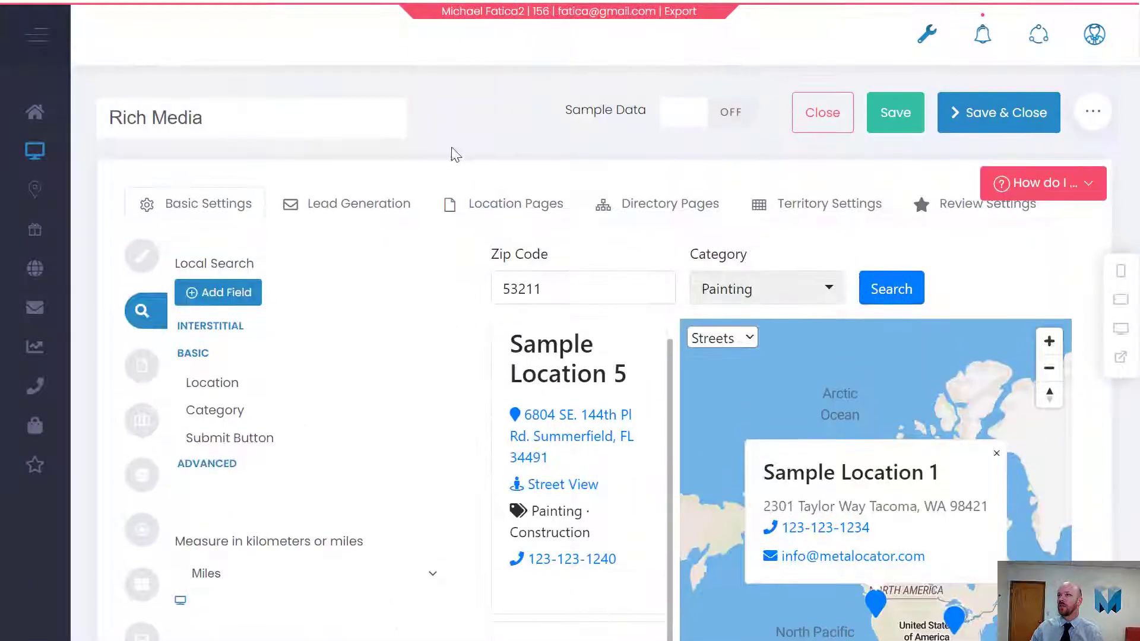
pyautogui.click(843, 202)
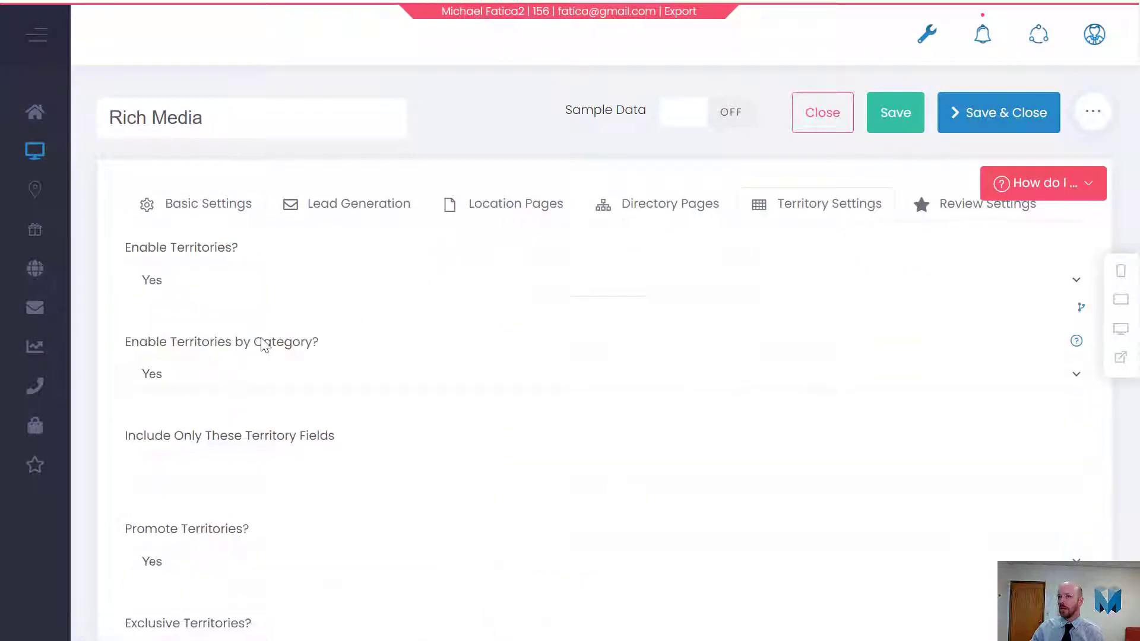
pyautogui.click(638, 639)
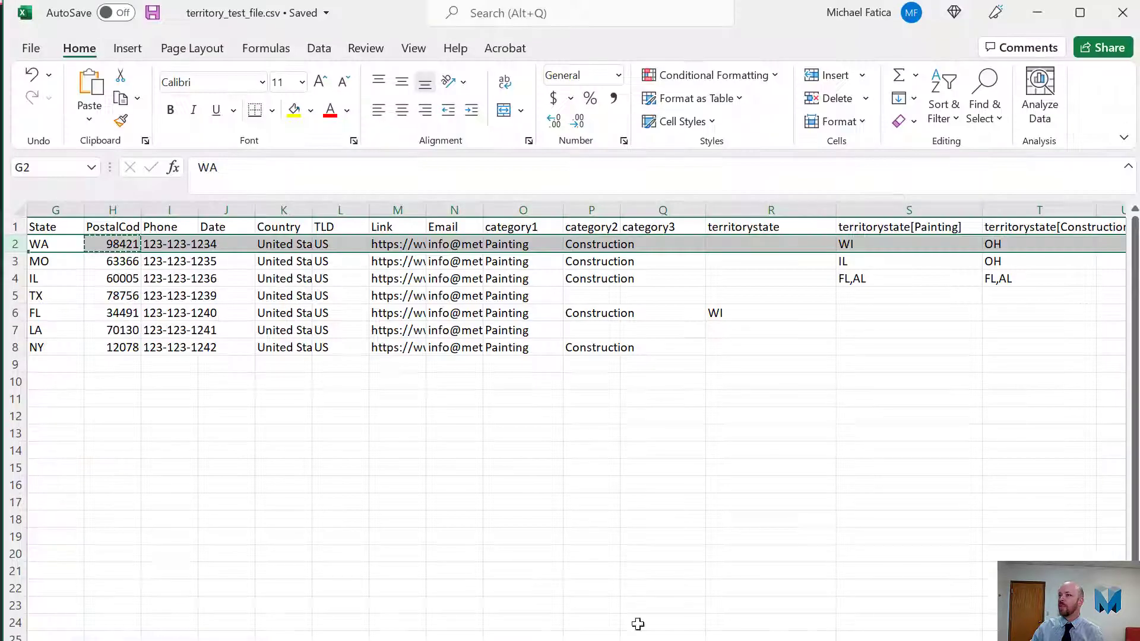
pyautogui.click(924, 211)
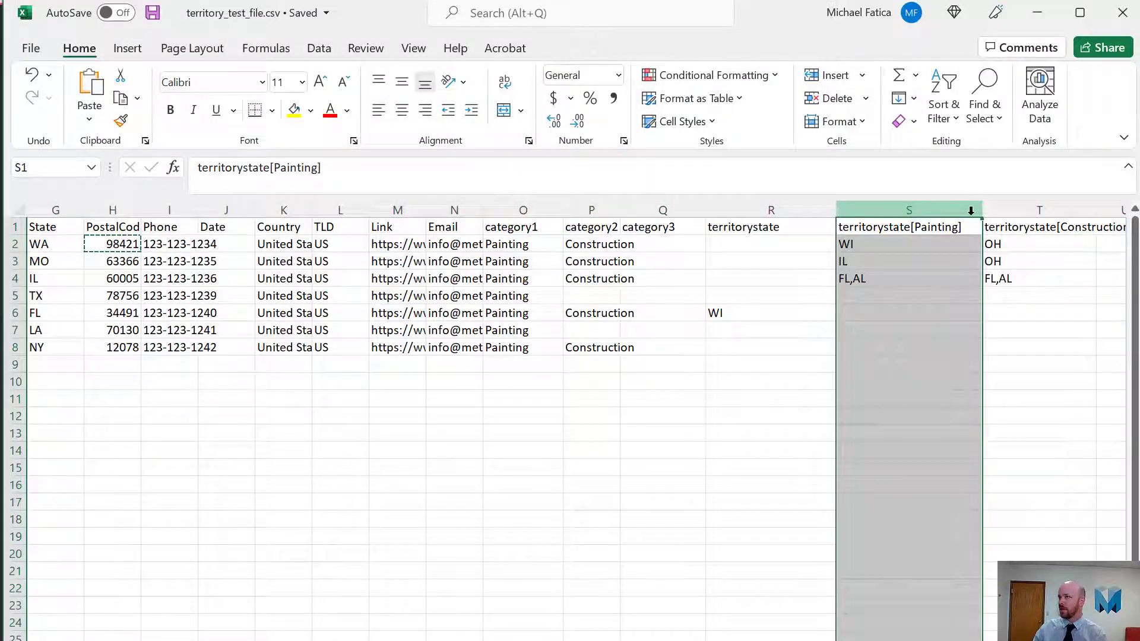
pyautogui.hotkey('alt', 'Tab')
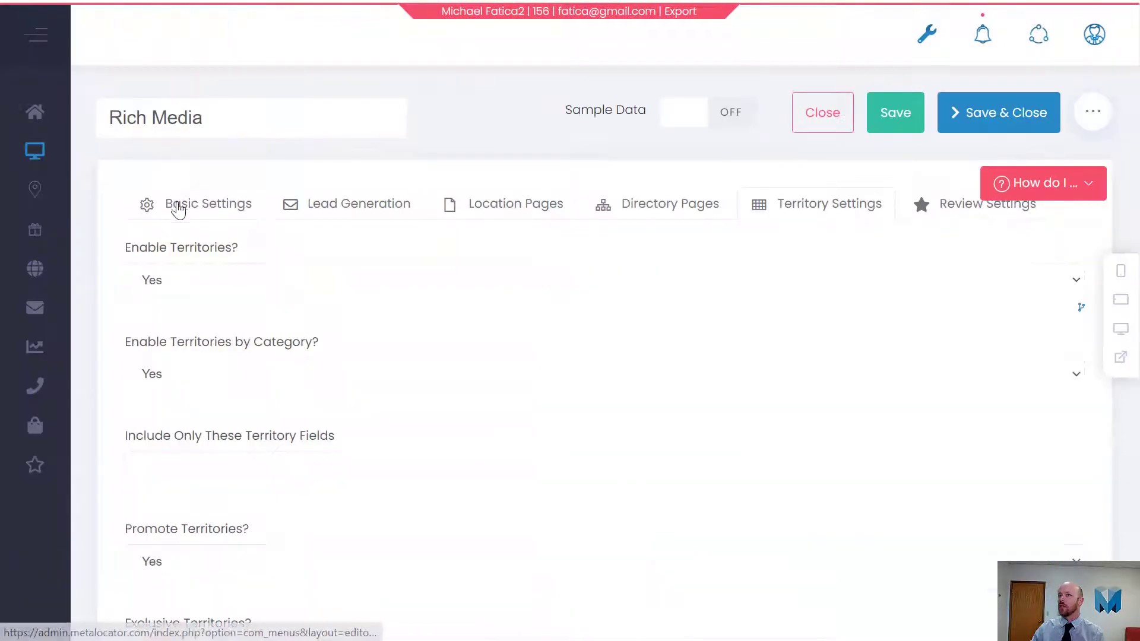
pyautogui.click(178, 204)
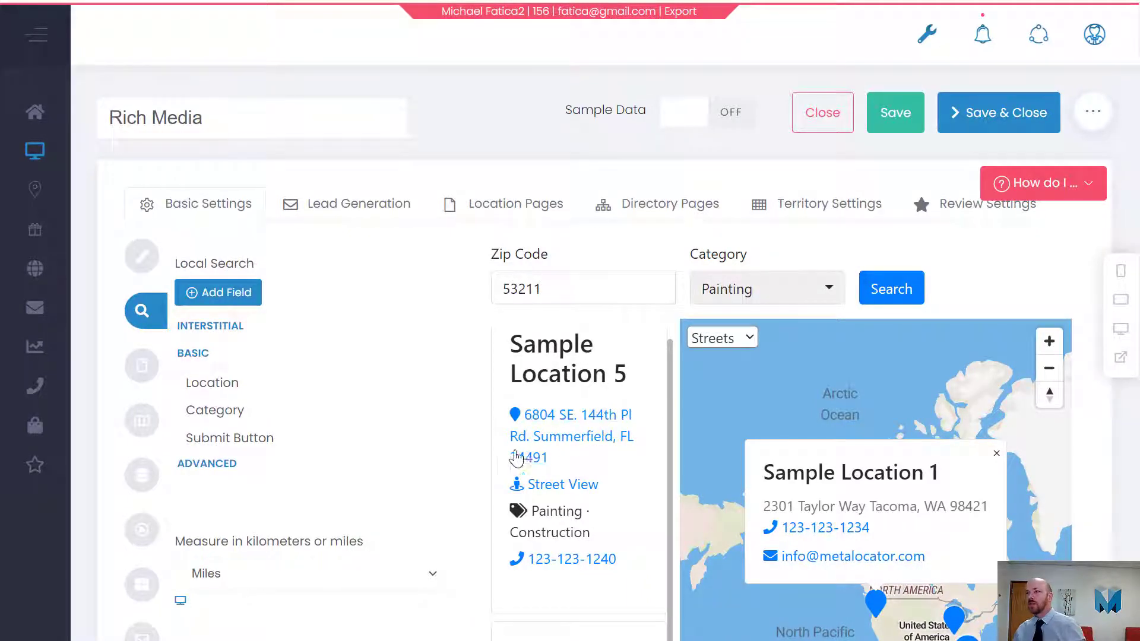
pyautogui.scroll(1, 588, 392)
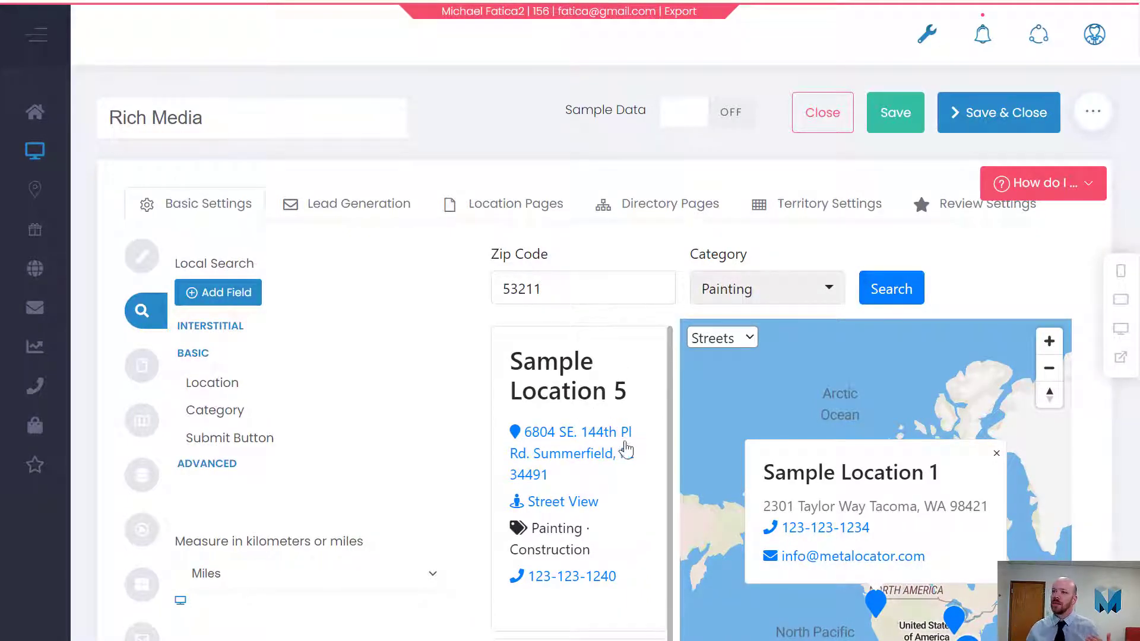